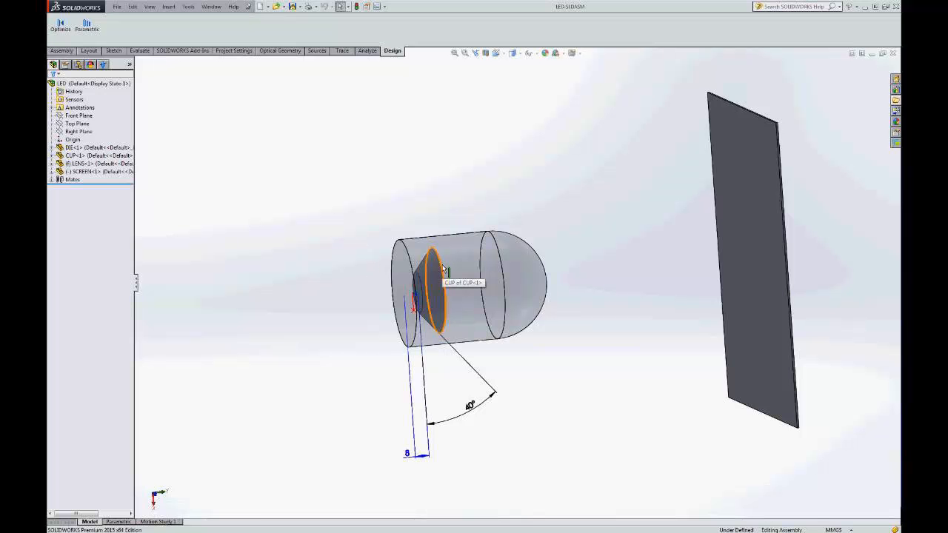
- Show the LED assembly from the left and open the parametric study setup
click(499, 57)
click(496, 88)
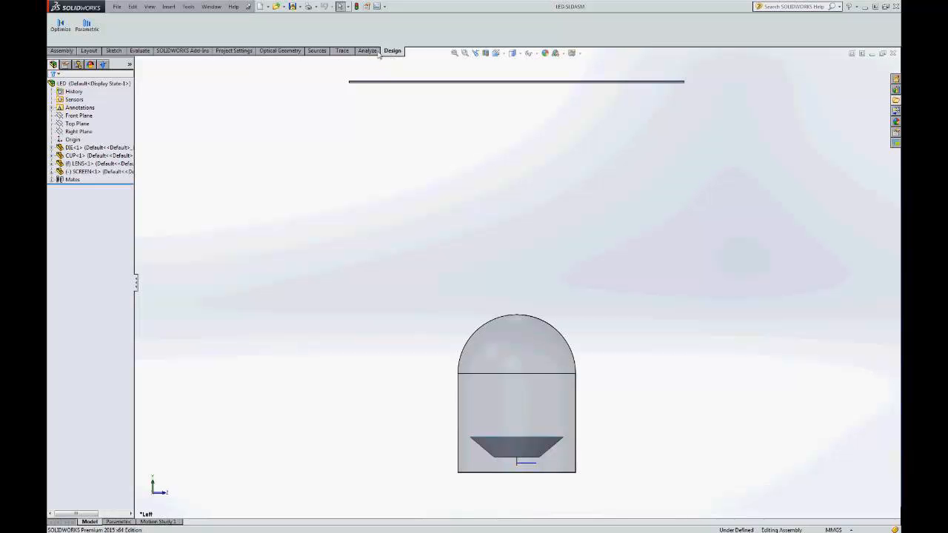
click(88, 28)
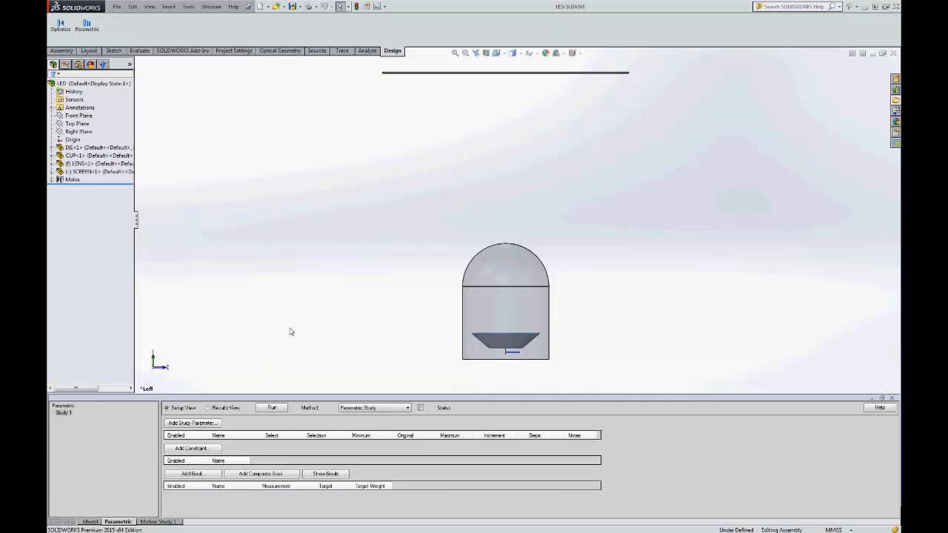
- Examine the reflector cup inside the lens and the reflector position dimension measured from the lens base
scroll(573, 334, down, 1)
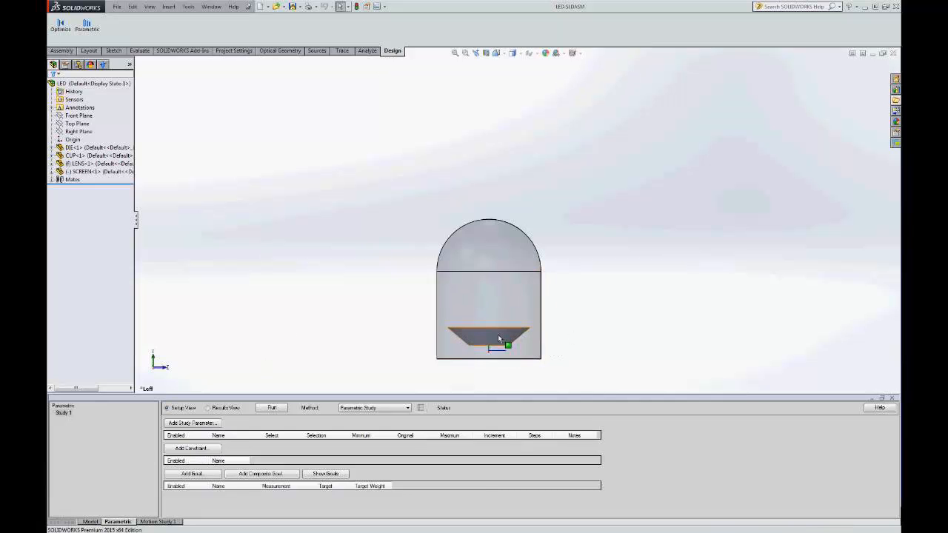
click(500, 336)
click(516, 340)
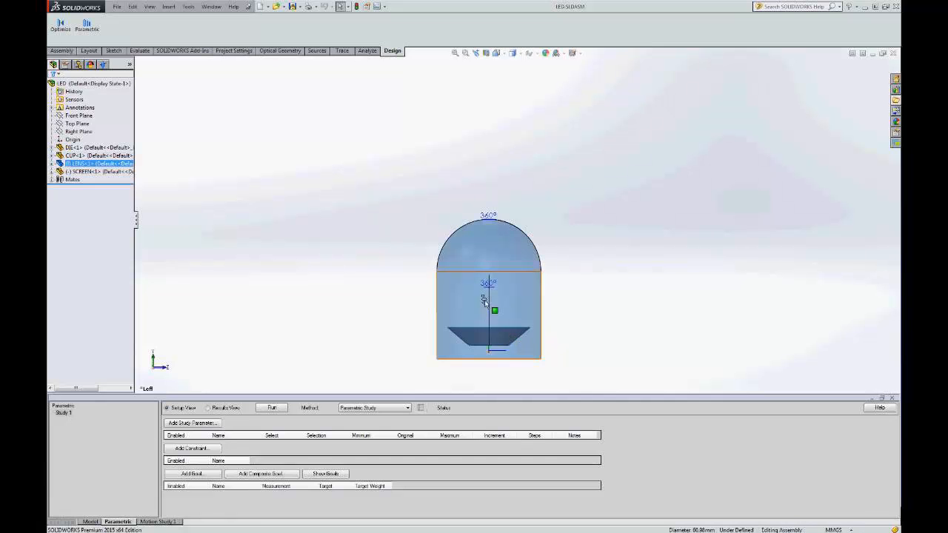
click(484, 305)
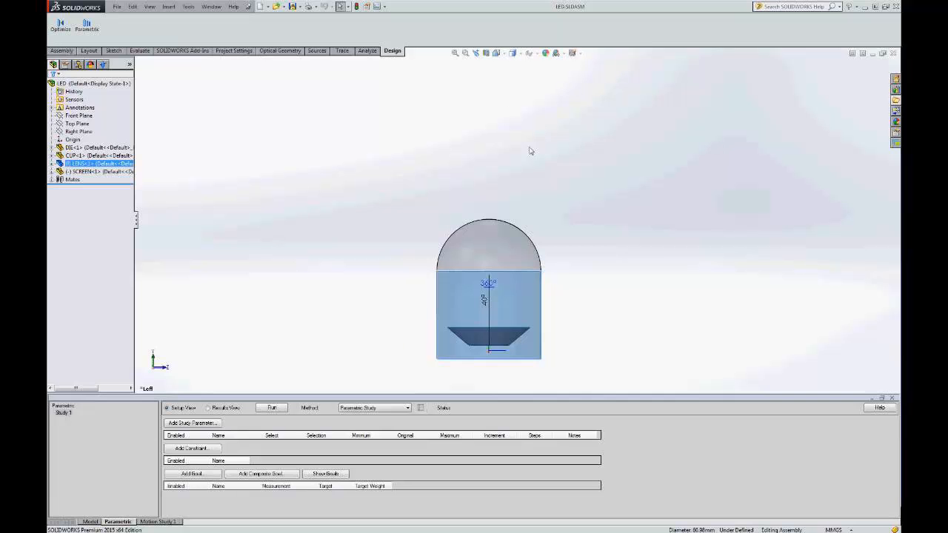
click(495, 340)
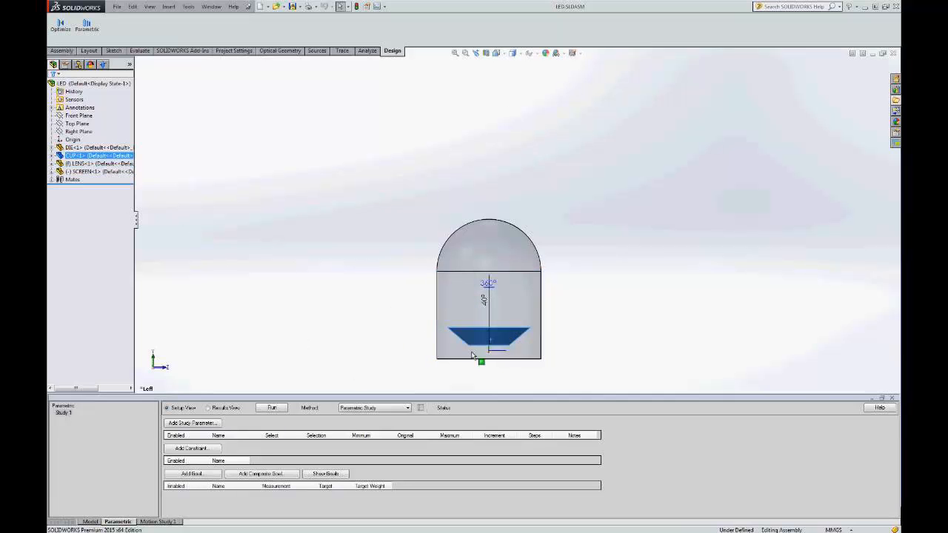
scroll(504, 348, down, 5)
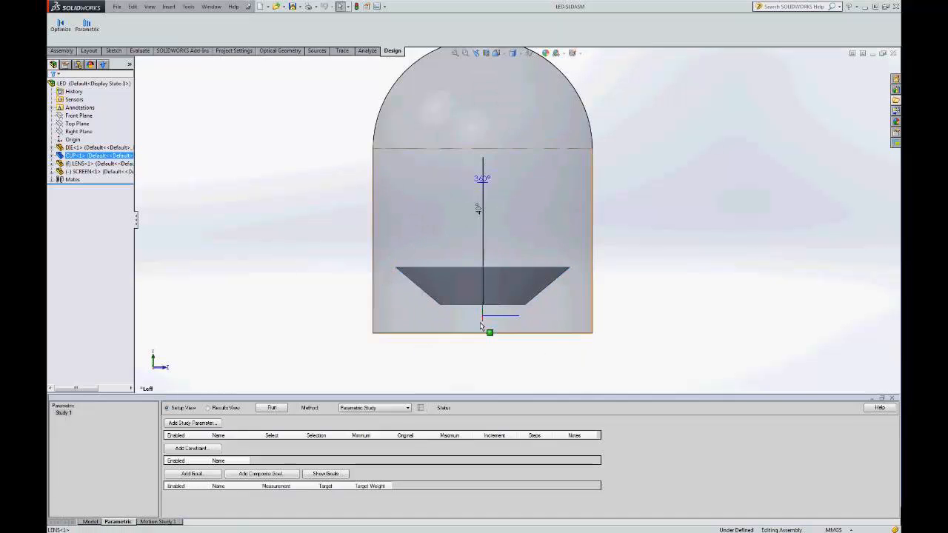
click(507, 330)
middle_drag(507, 329, 489, 349)
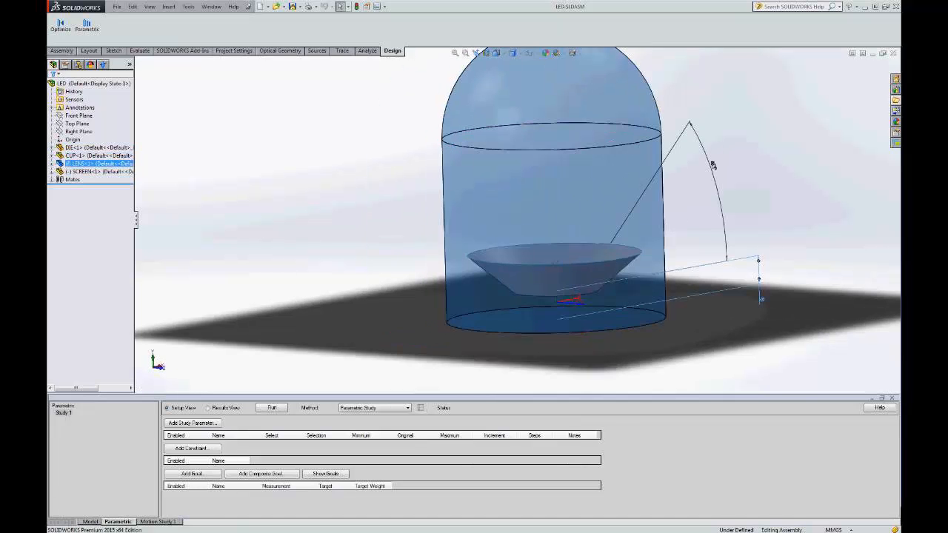
click(751, 278)
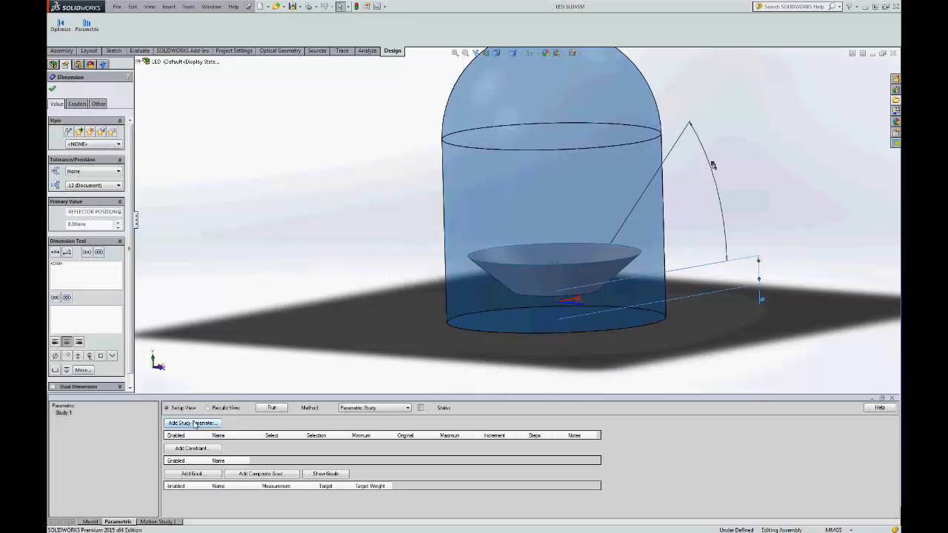
click(54, 91)
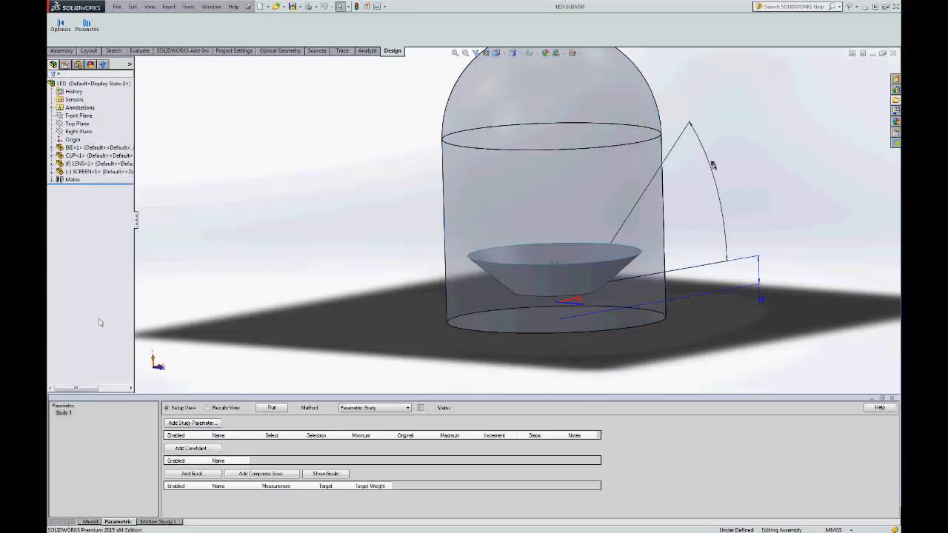
- Add the reflector position dimension as a study parameter
click(205, 427)
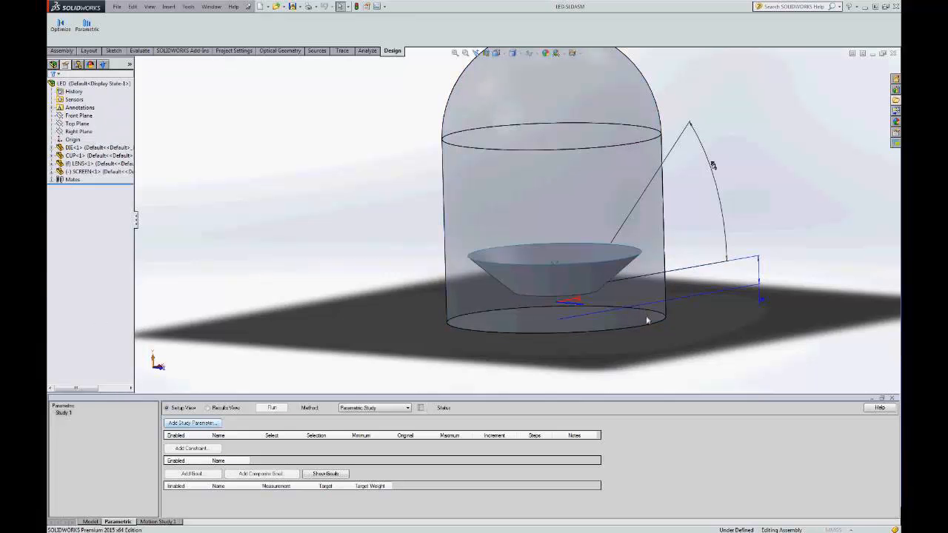
click(763, 302)
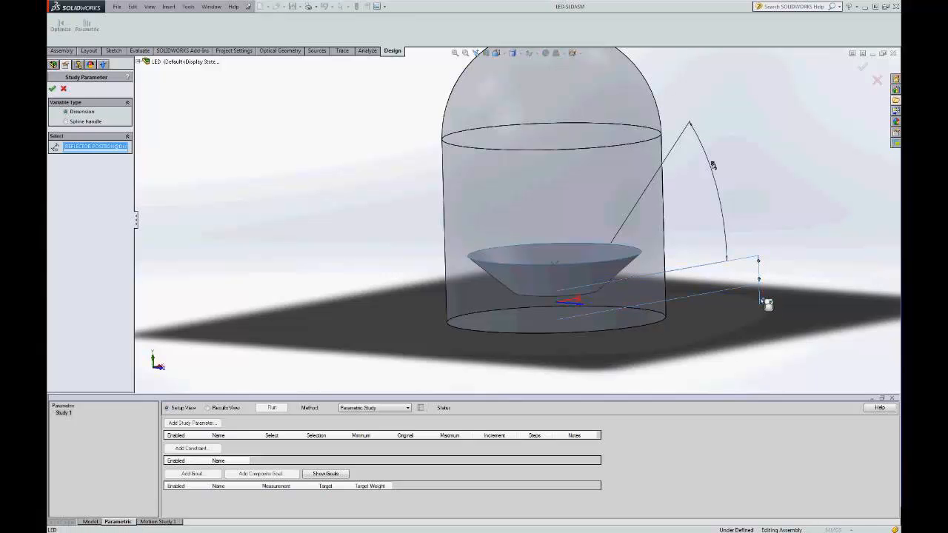
click(762, 302)
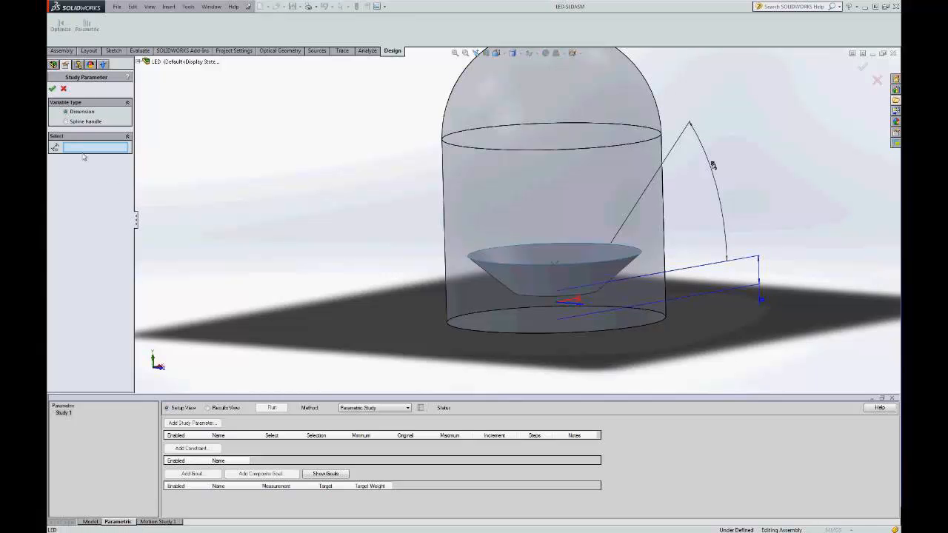
click(760, 278)
click(760, 278)
click(760, 278)
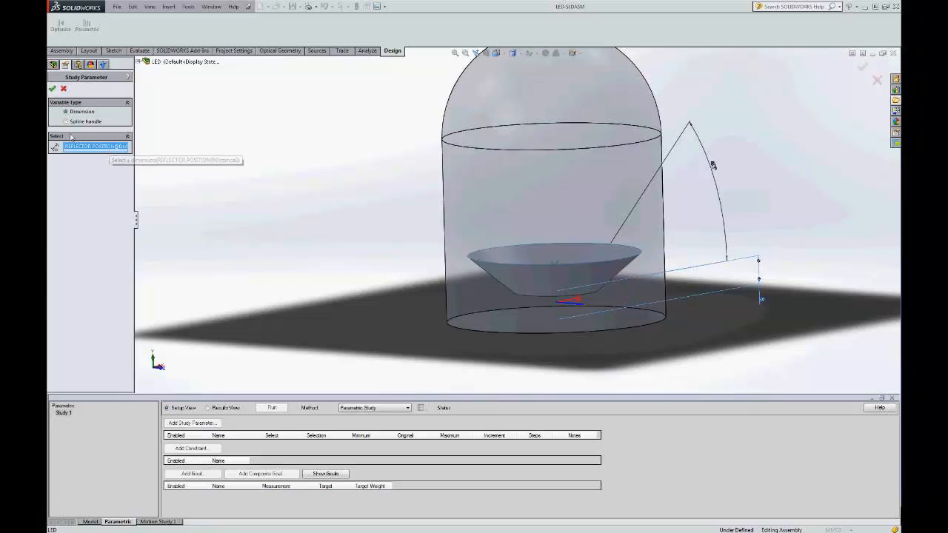
click(53, 90)
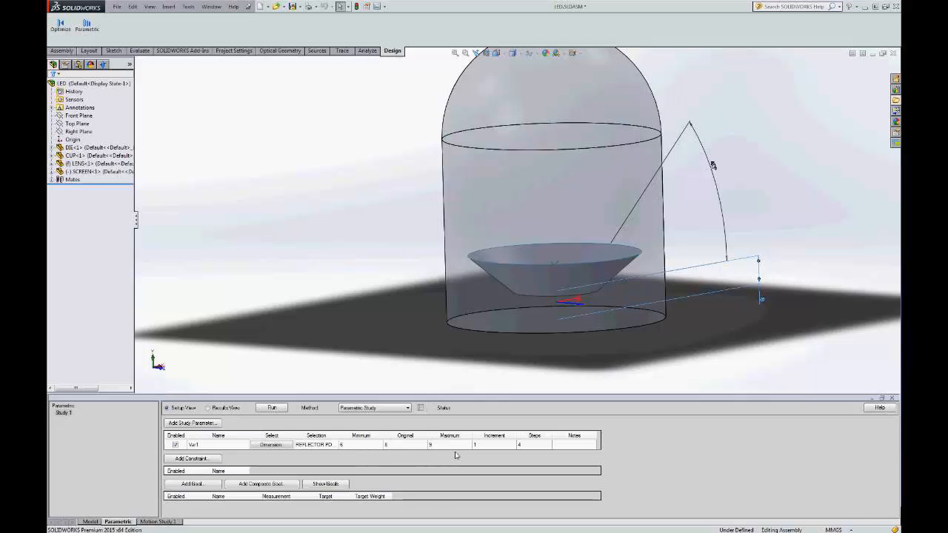
- Set the reflector position parameter to vary from 6 to 12 in 4 steps
click(357, 445)
click(533, 445)
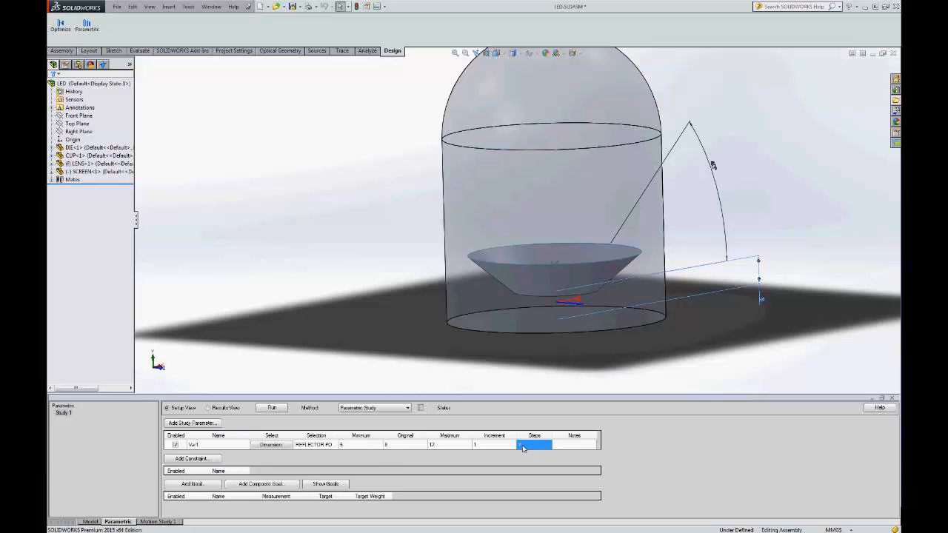
text(4)
click(581, 446)
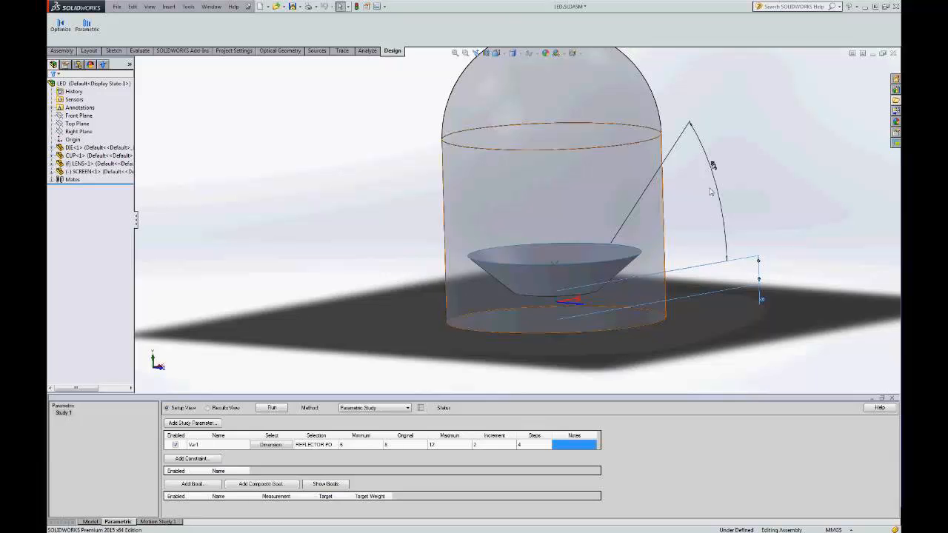
- Select the reflector angle dimension on the cup and save all open documents
double_click(712, 164)
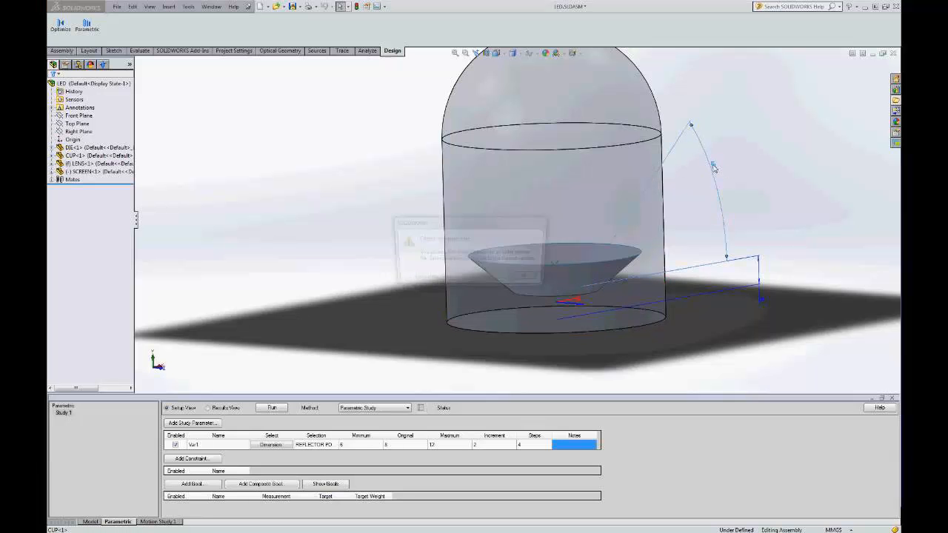
click(528, 278)
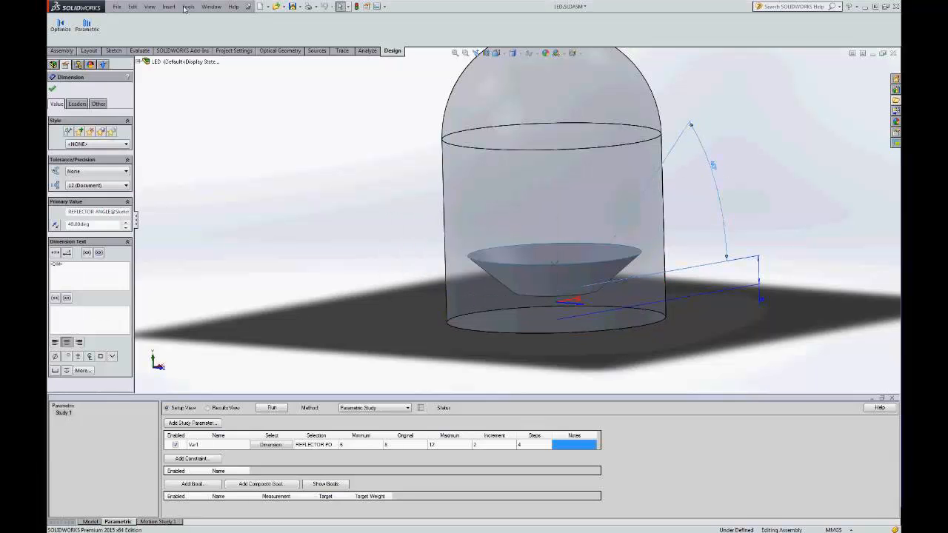
click(116, 6)
click(140, 89)
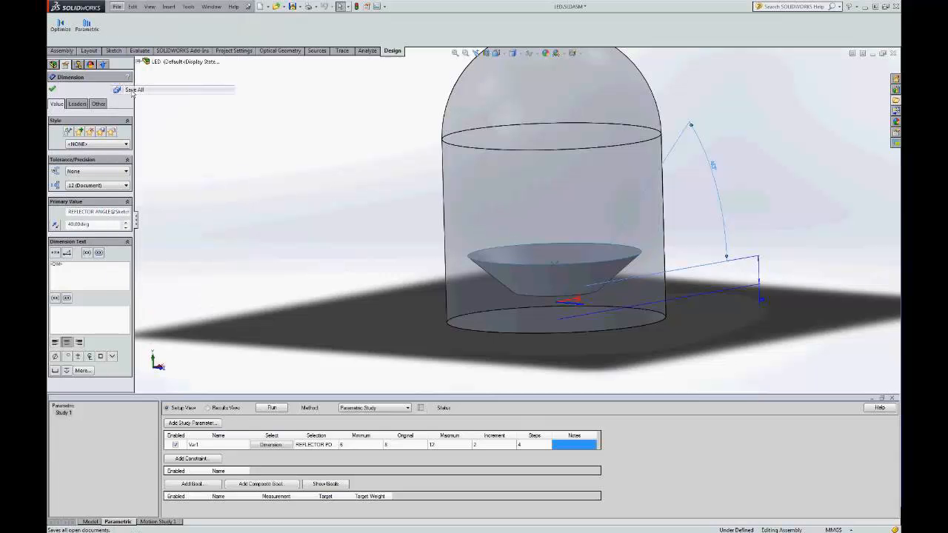
click(500, 306)
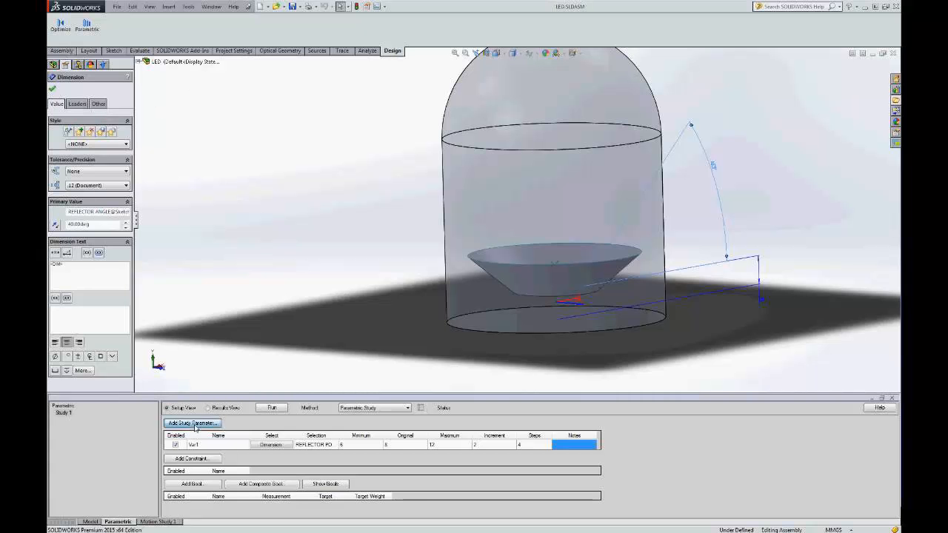
- Add the cup's reflector angle dimension as a second study parameter
click(194, 425)
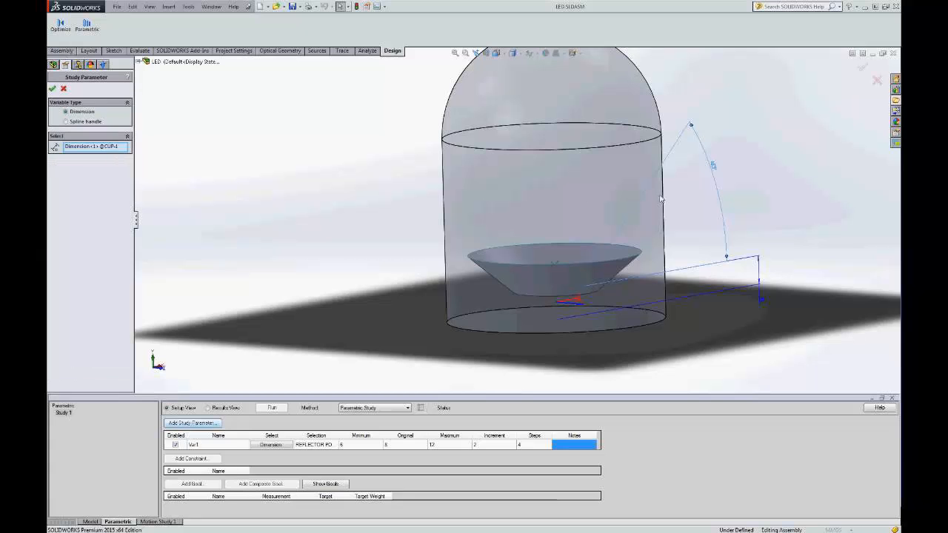
click(713, 167)
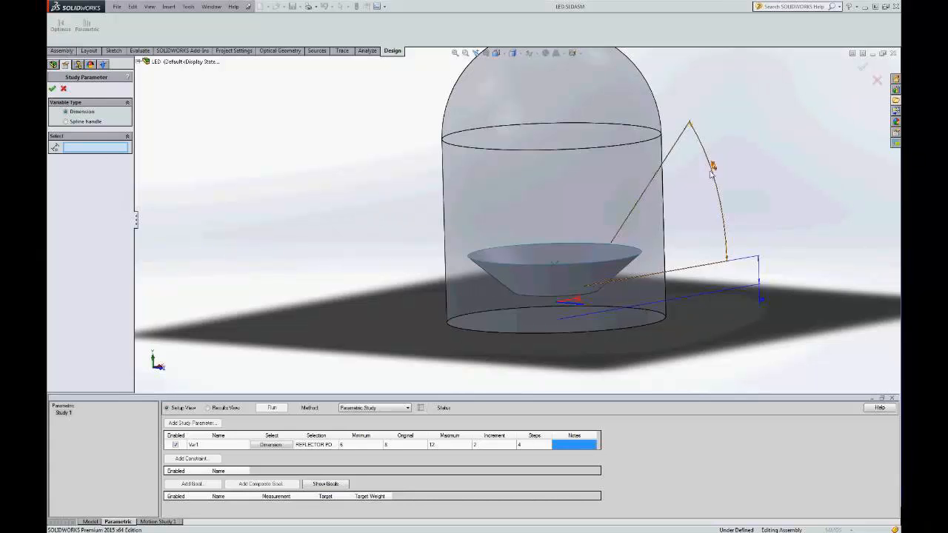
click(714, 170)
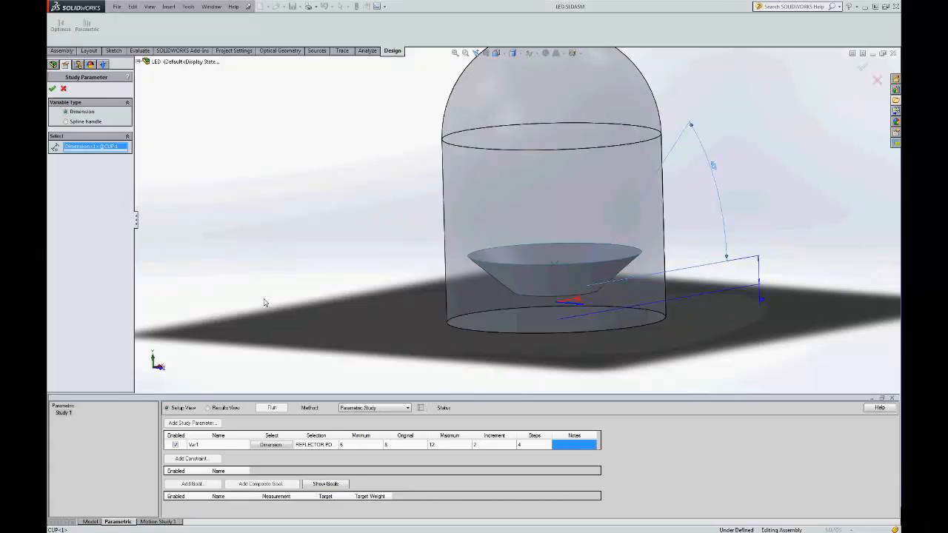
click(52, 88)
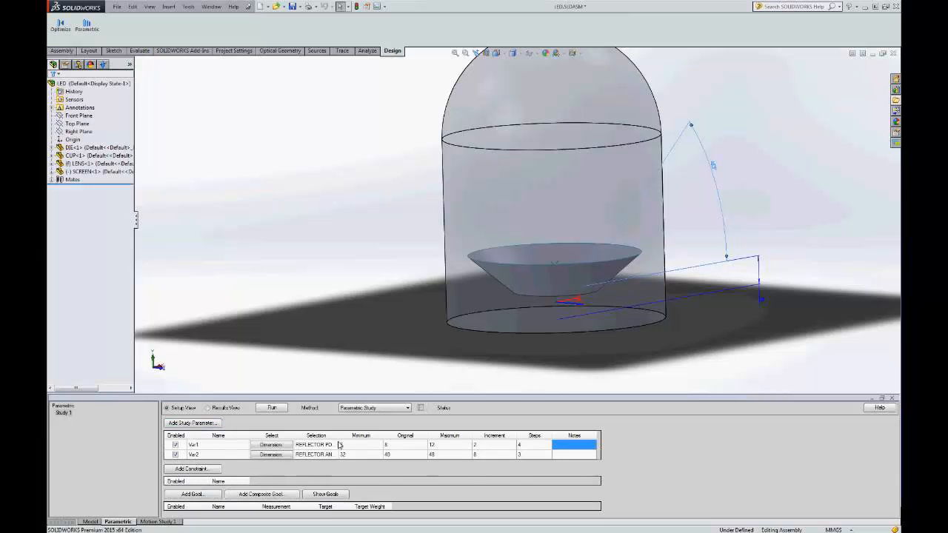
- Widen the parameter table's Selection column and set the reflector angle to vary from 30 to 60 in 3 steps
drag(349, 437, 373, 437)
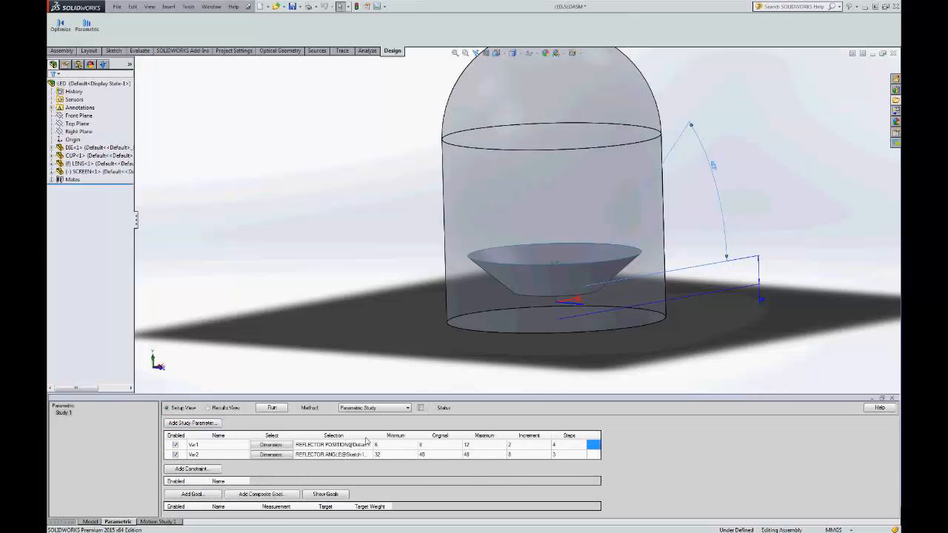
click(391, 456)
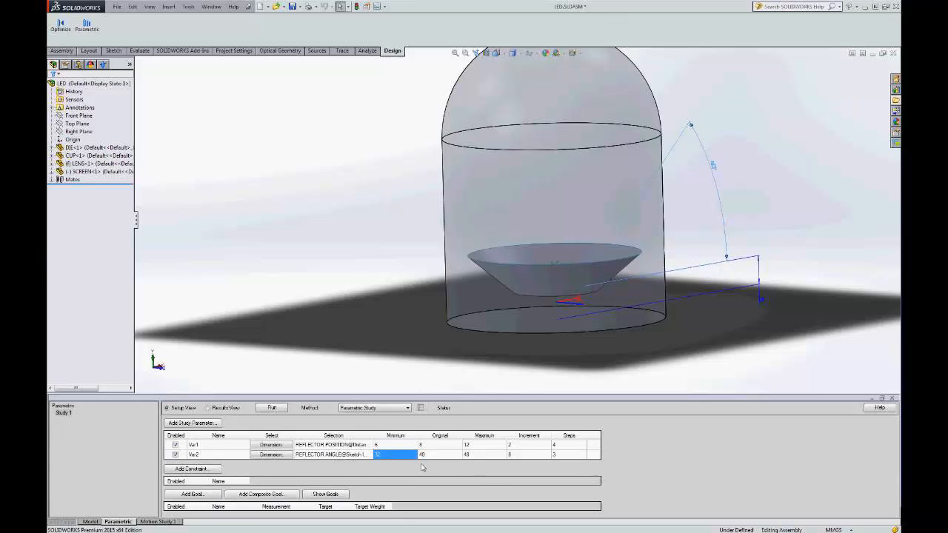
text(30)
click(477, 456)
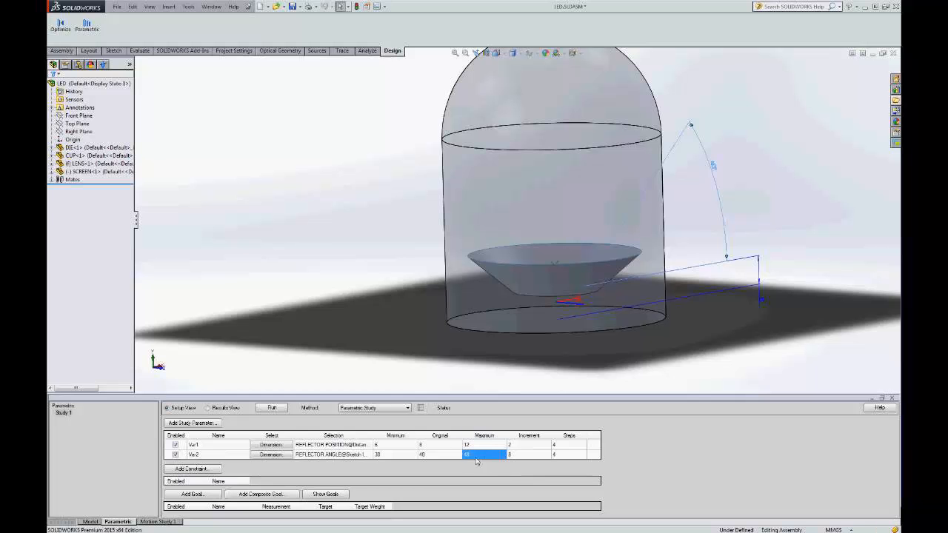
key(BackSpace)
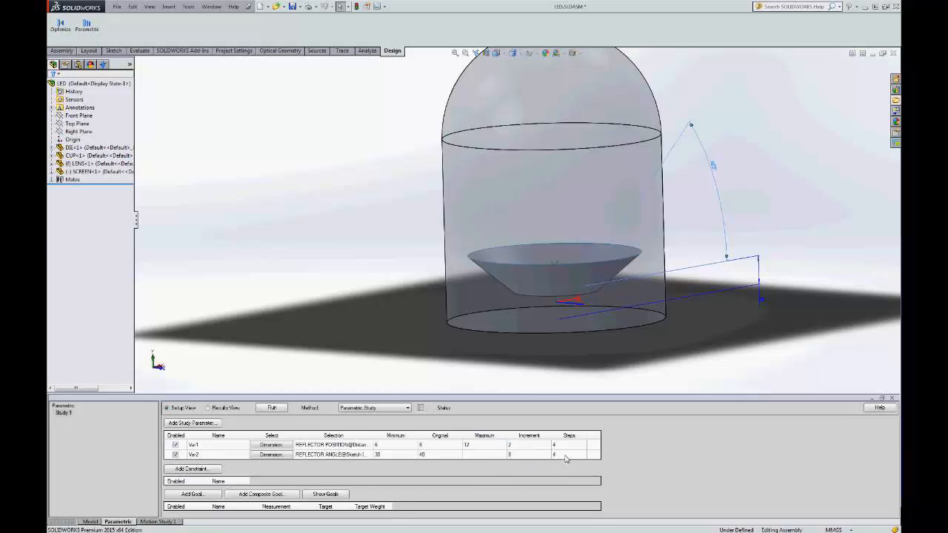
text(60)
click(561, 459)
text(3)
click(596, 457)
- Define a study goal that measures Power on the face of the SCREEN part
scroll(414, 284, up, 5)
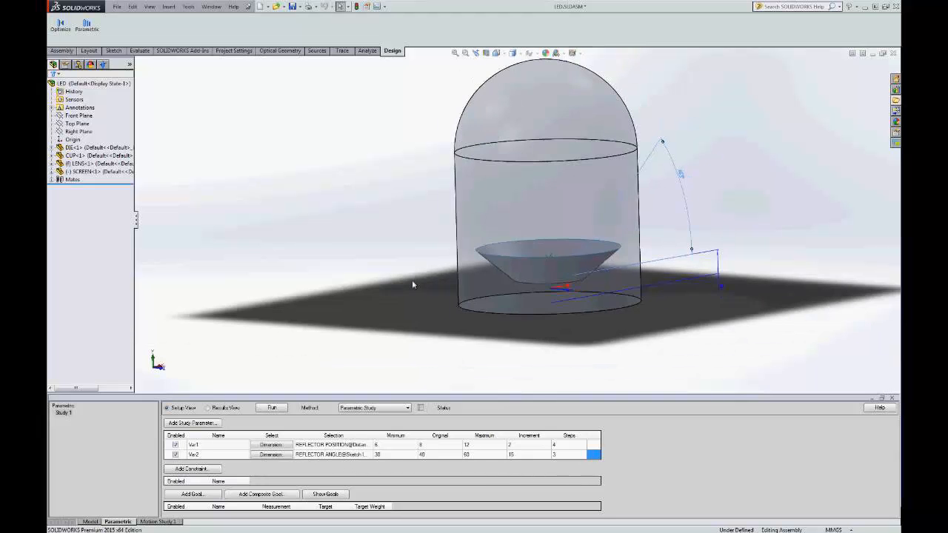
middle_drag(423, 299, 422, 214)
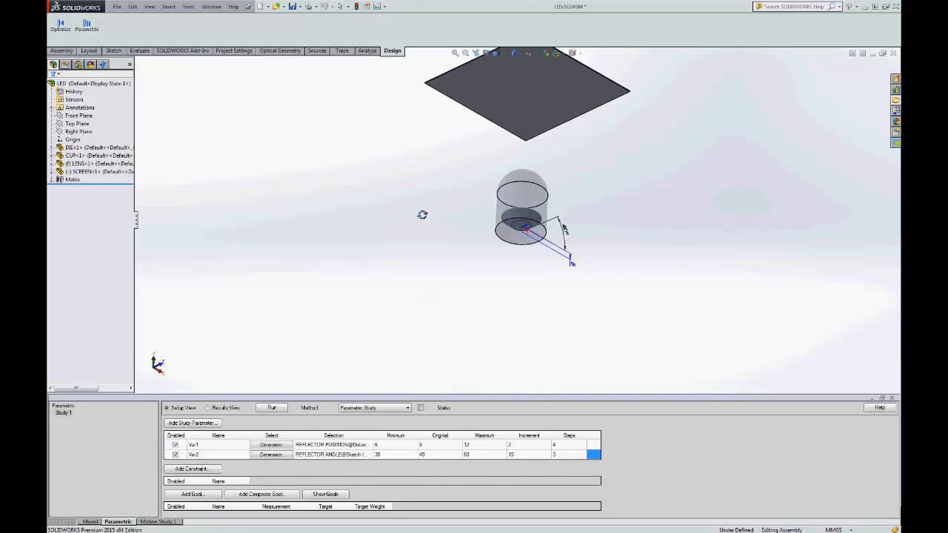
click(529, 121)
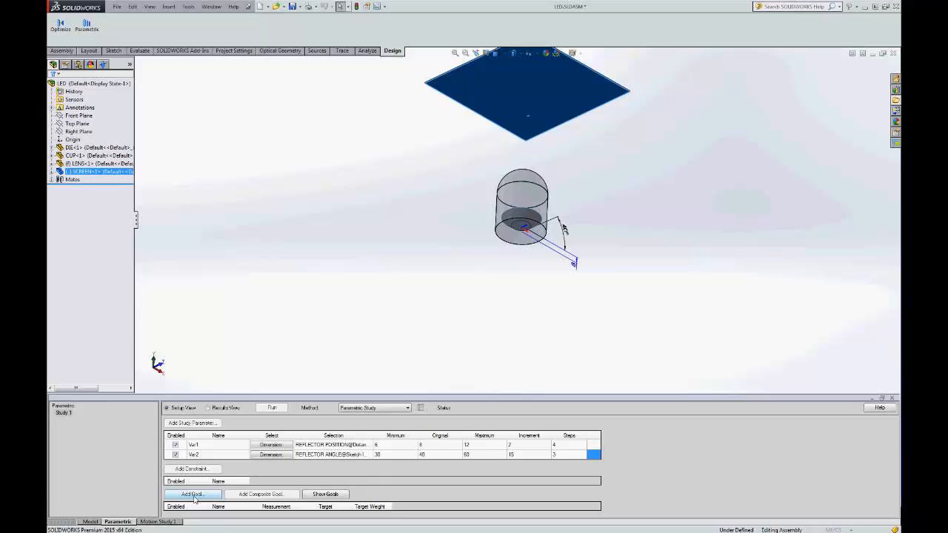
click(193, 494)
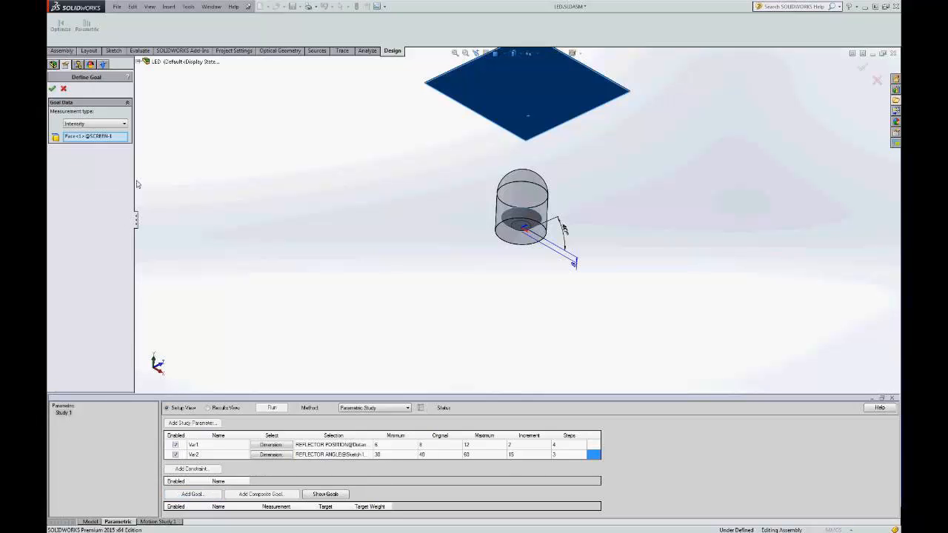
click(117, 129)
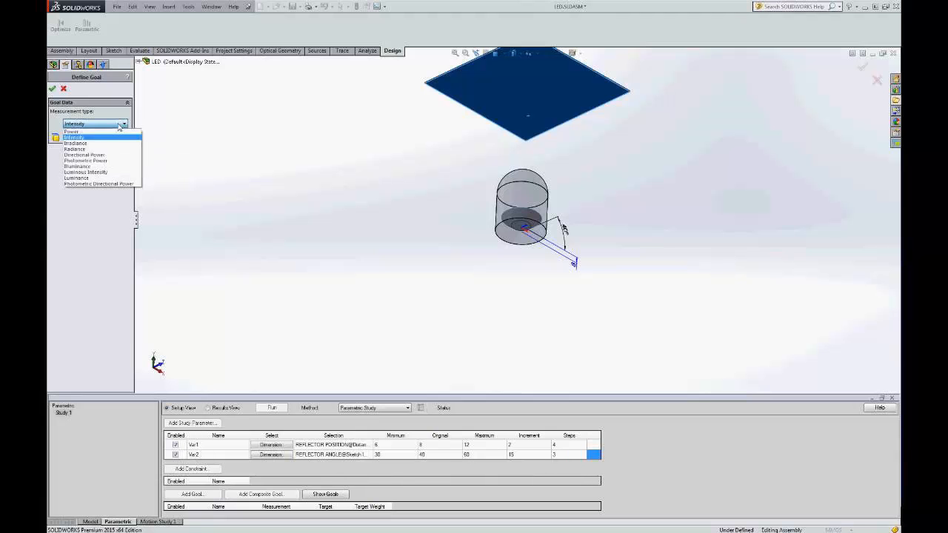
click(106, 136)
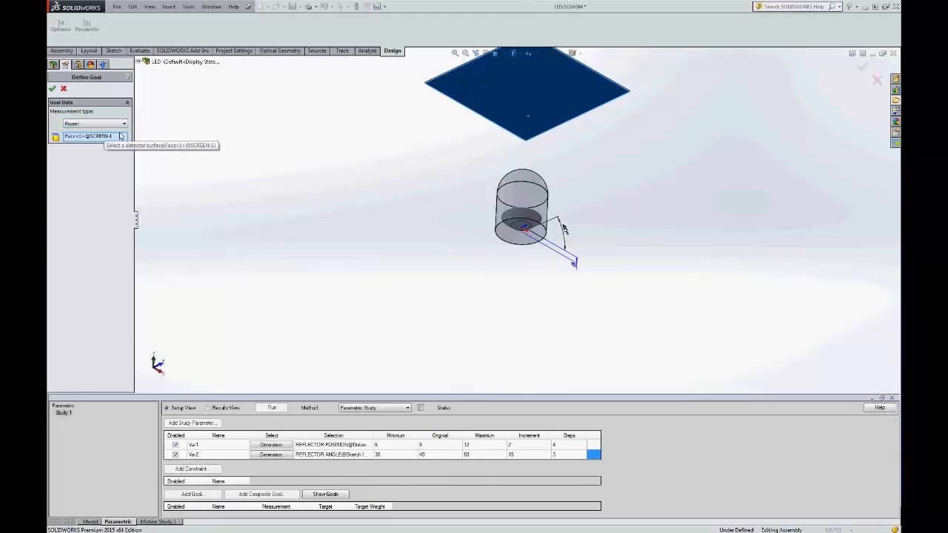
click(52, 90)
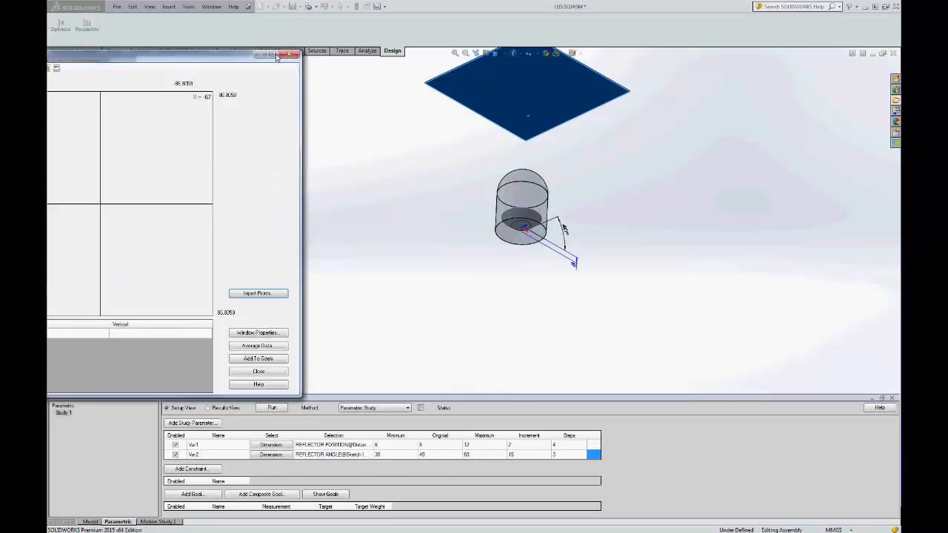
- Set the goal geometry to a window covering the whole screen face and add it to the study goals
drag(270, 21, 656, 62)
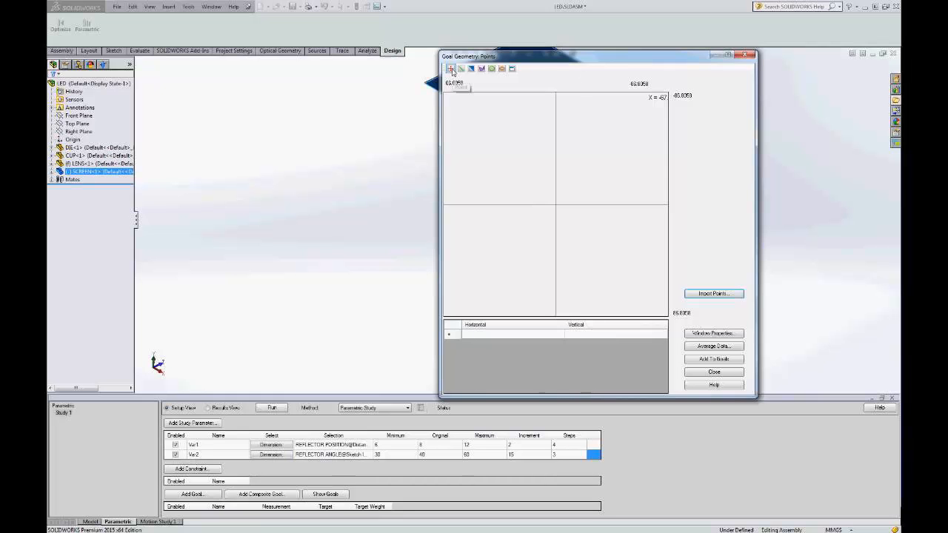
click(512, 69)
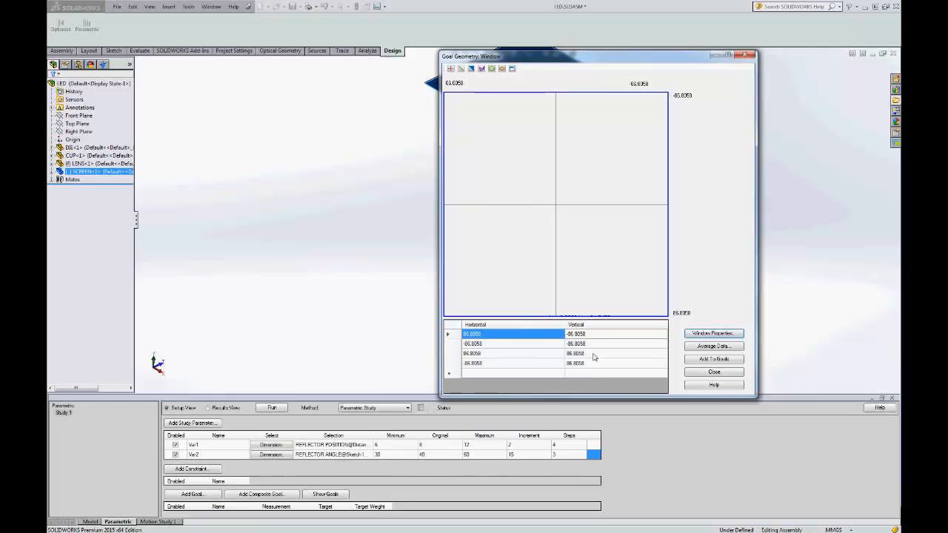
click(729, 359)
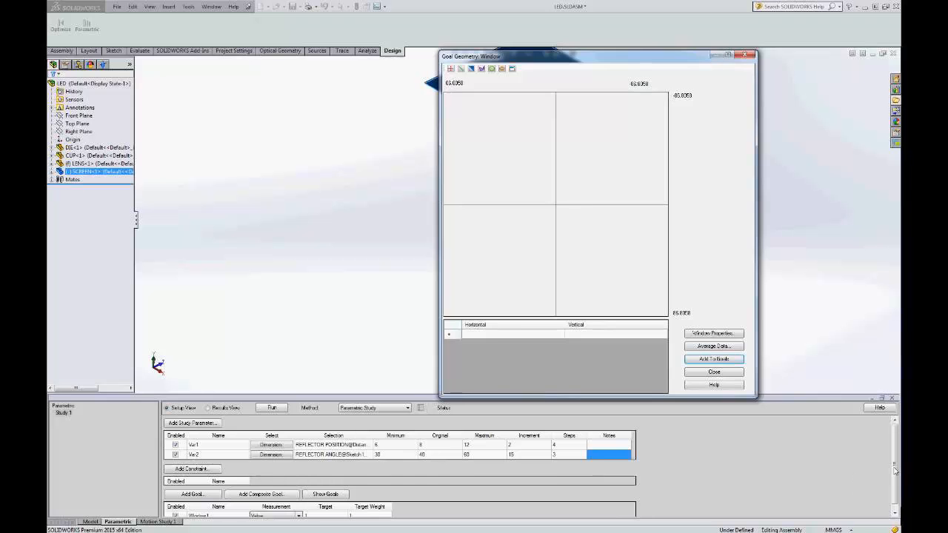
click(713, 372)
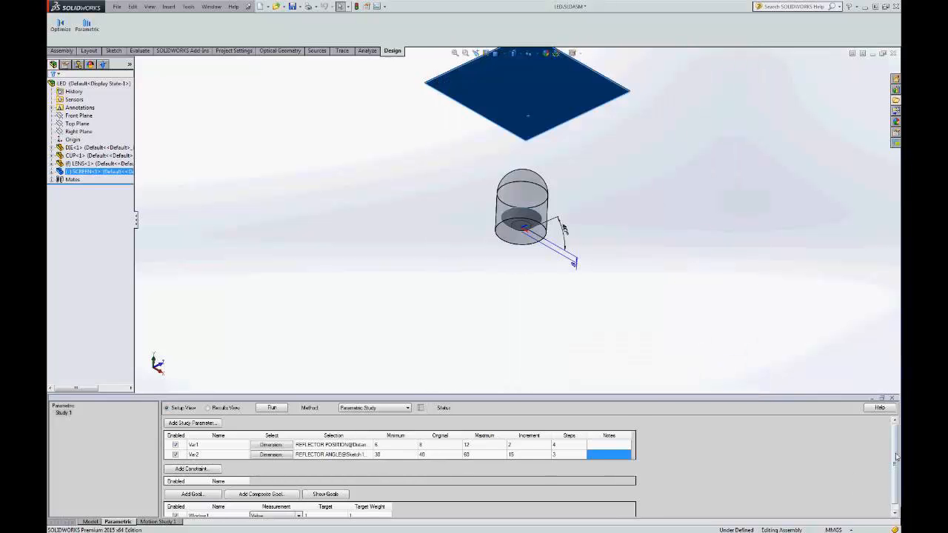
- Check the window goal's target and target weight, then run the parametric study and stop the ray trace before all trials finish
scroll(430, 493, down, 1)
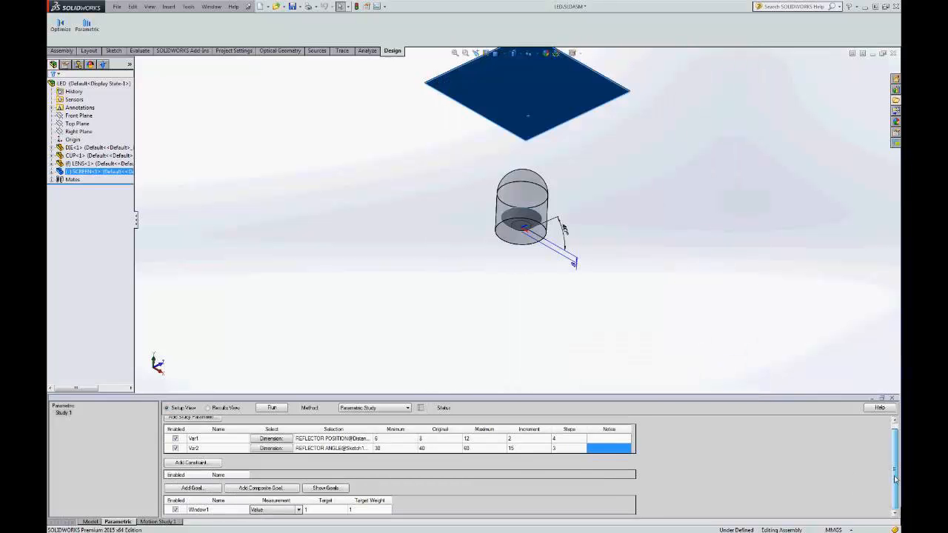
click(320, 511)
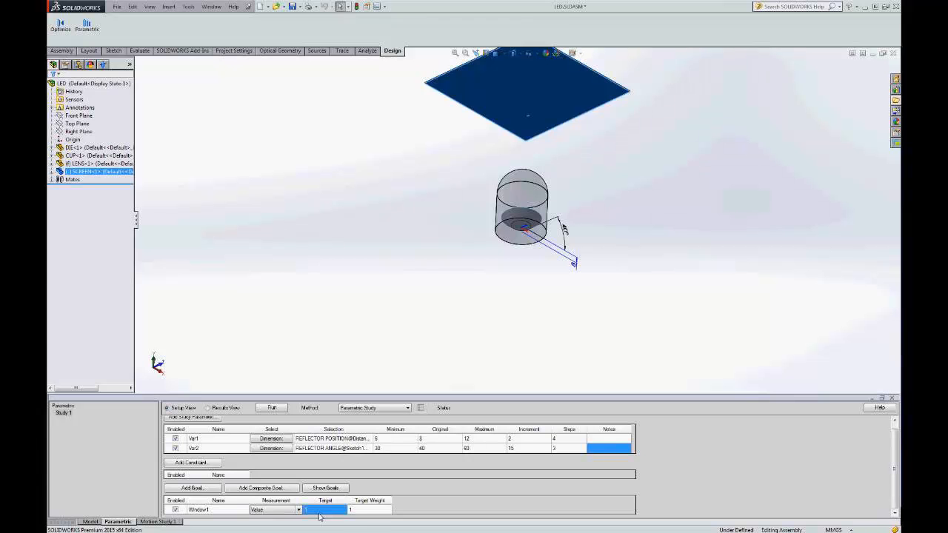
click(377, 512)
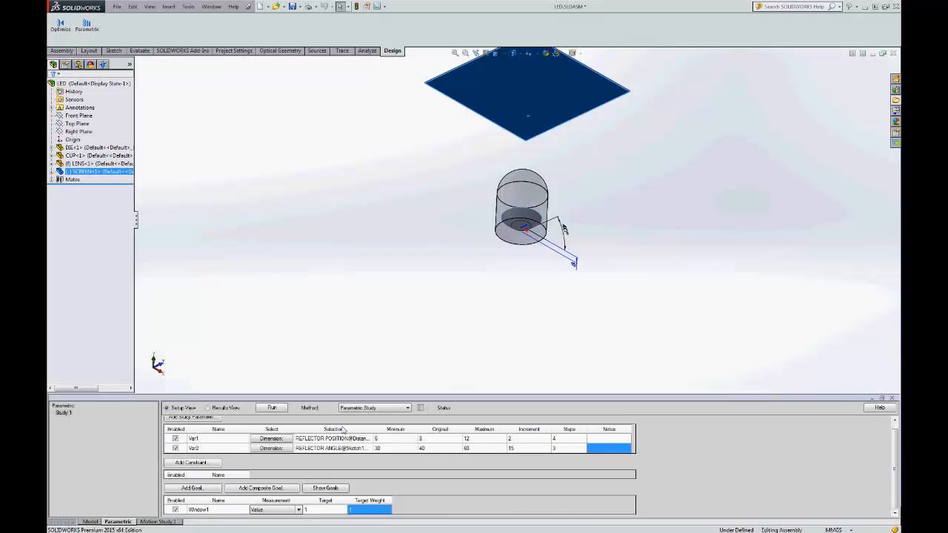
click(271, 408)
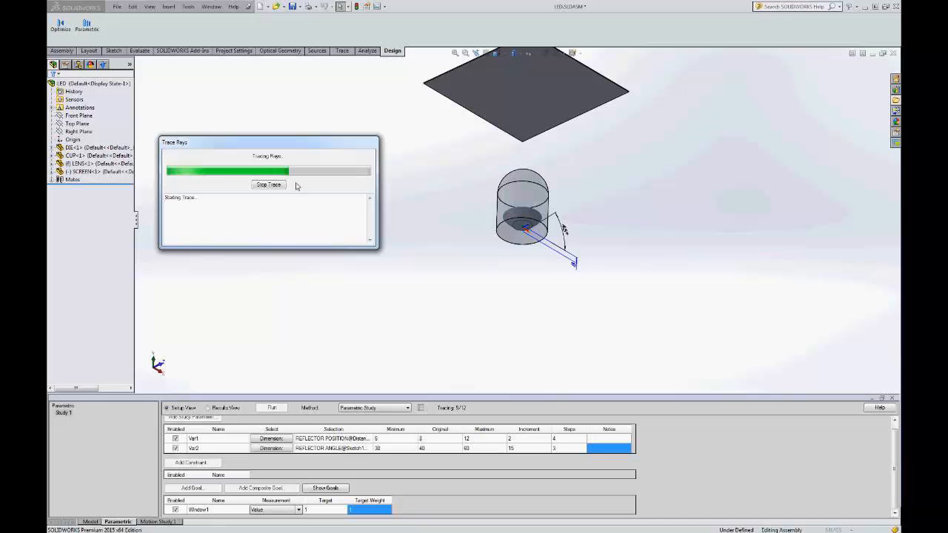
click(269, 185)
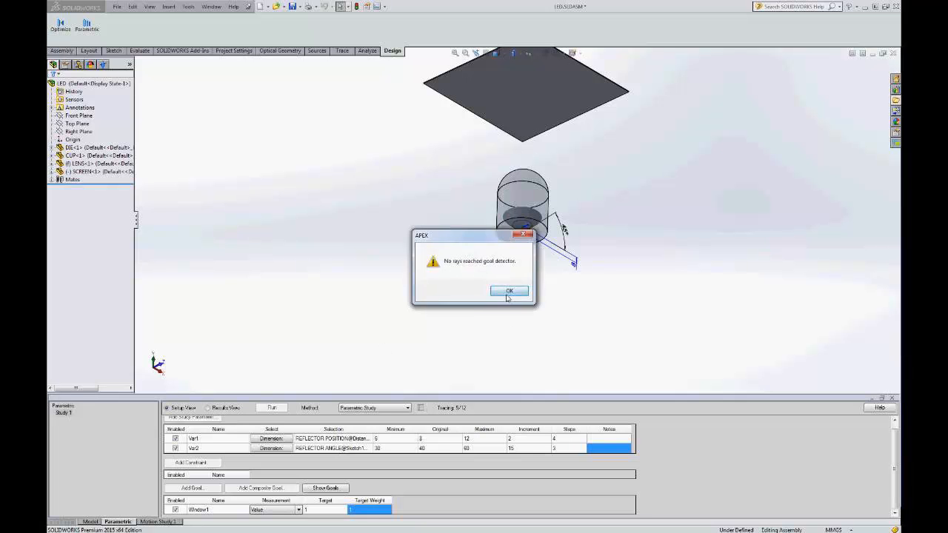
click(510, 291)
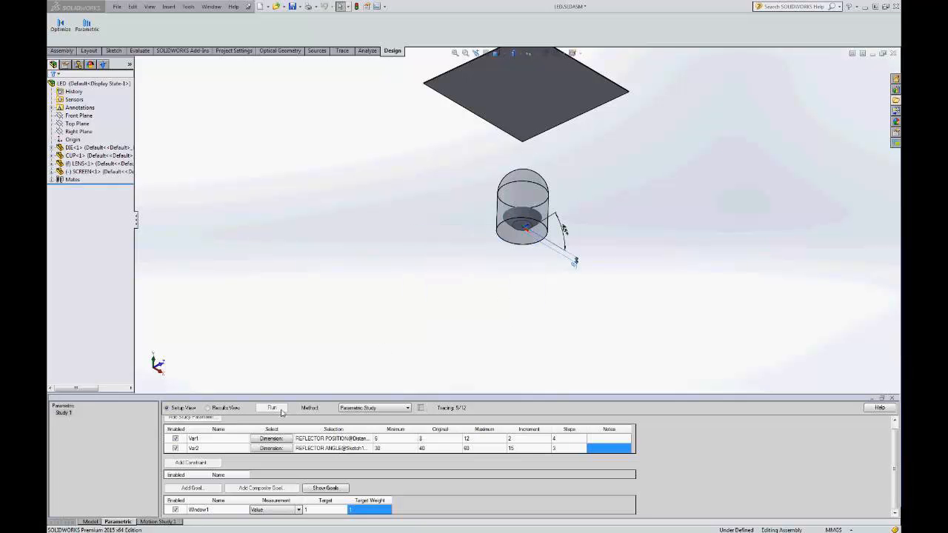
- Display the study's trial results and orient the assembly to the Left view
click(221, 409)
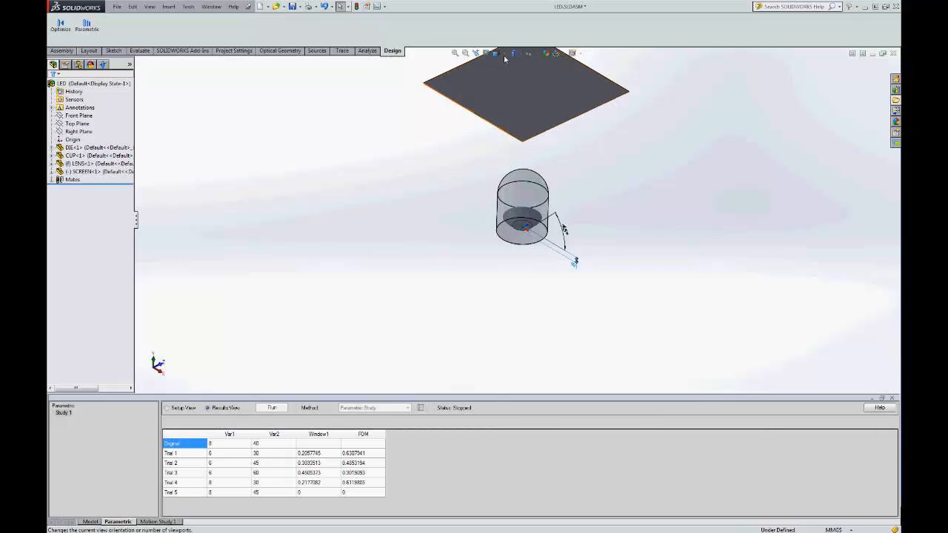
click(492, 93)
click(497, 86)
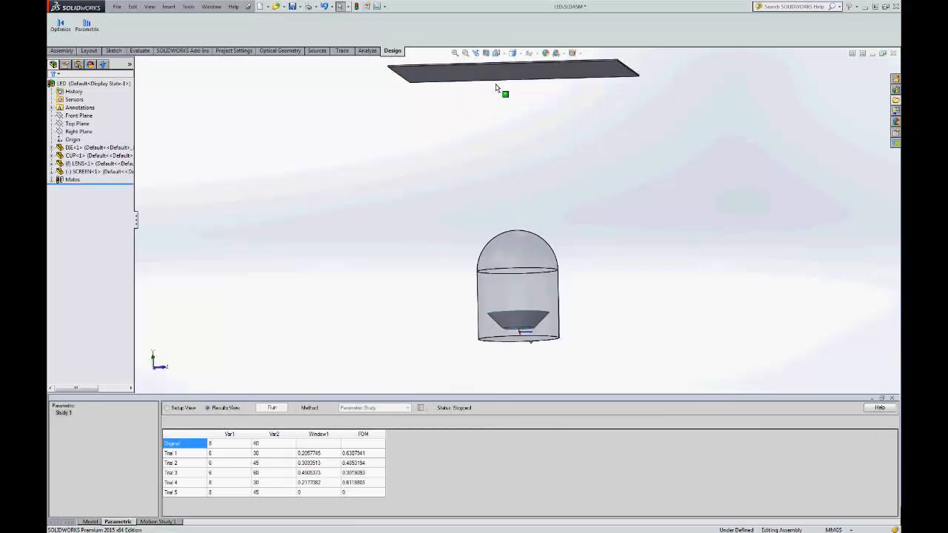
- Step through Trials 1 to 4 in the results to compare their reflector geometry, leaving Trial 4 applied to the model
click(179, 454)
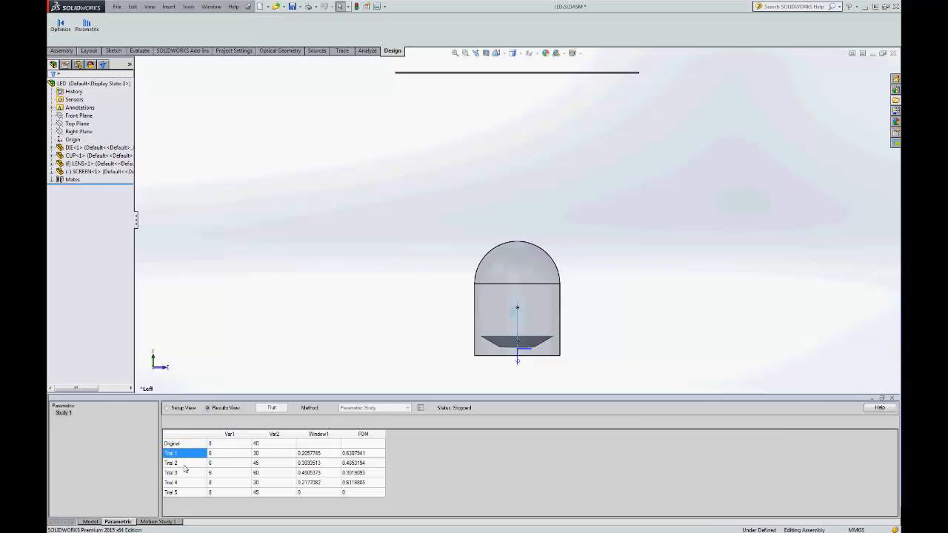
key(Down)
click(185, 475)
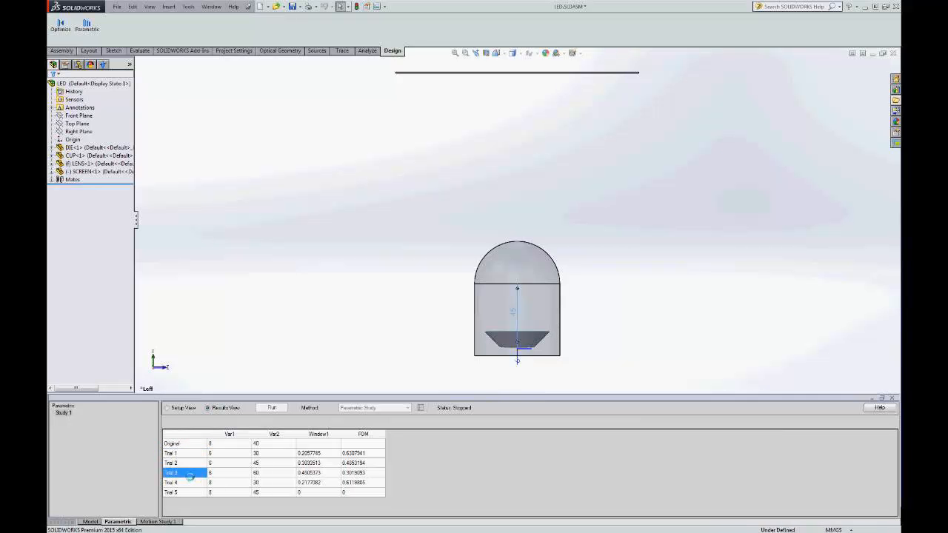
click(189, 483)
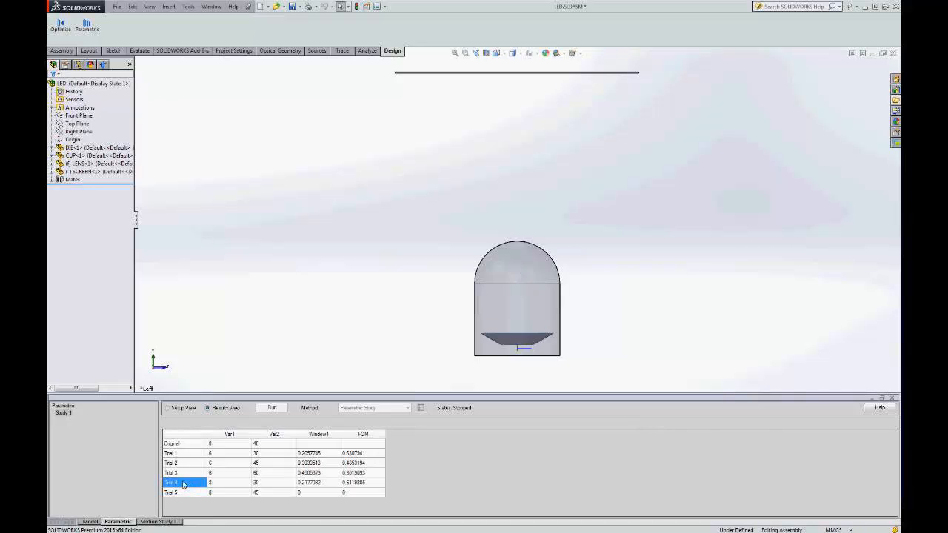
click(223, 453)
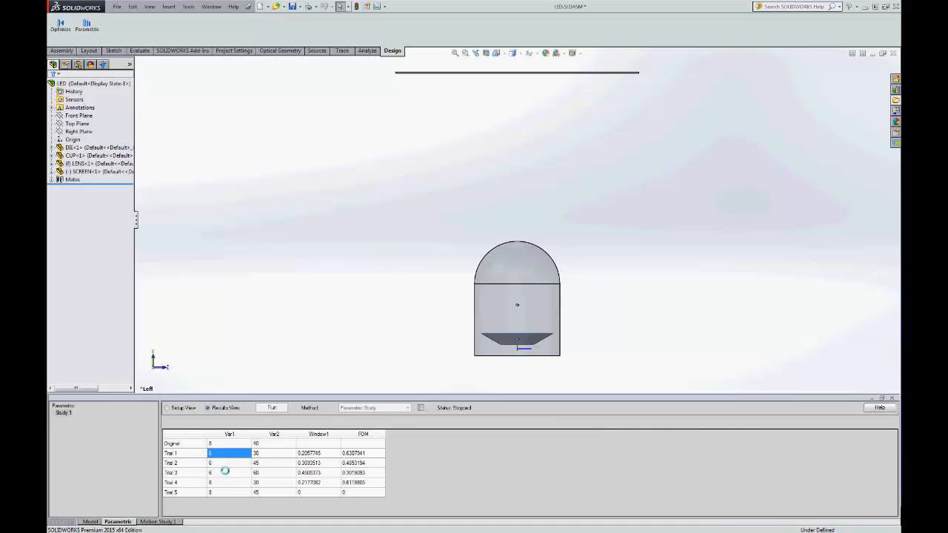
click(266, 463)
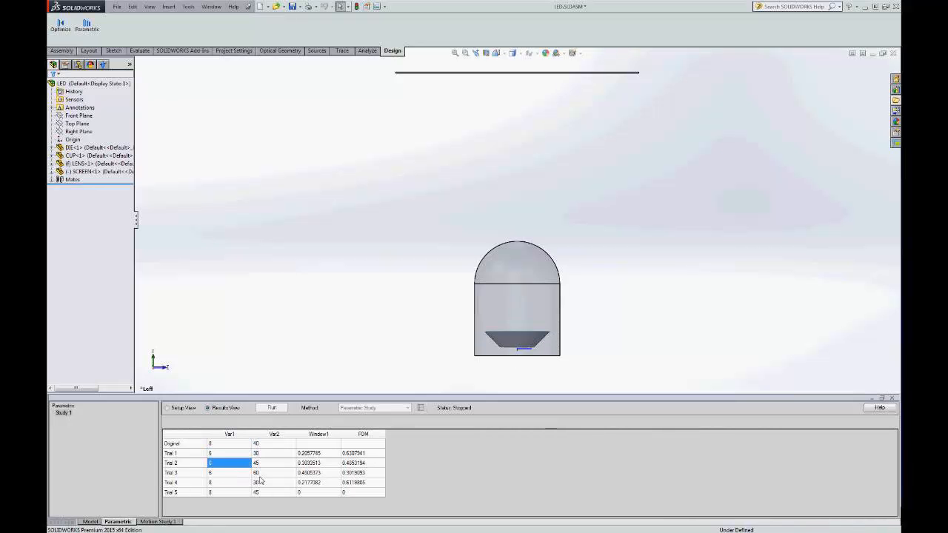
click(187, 483)
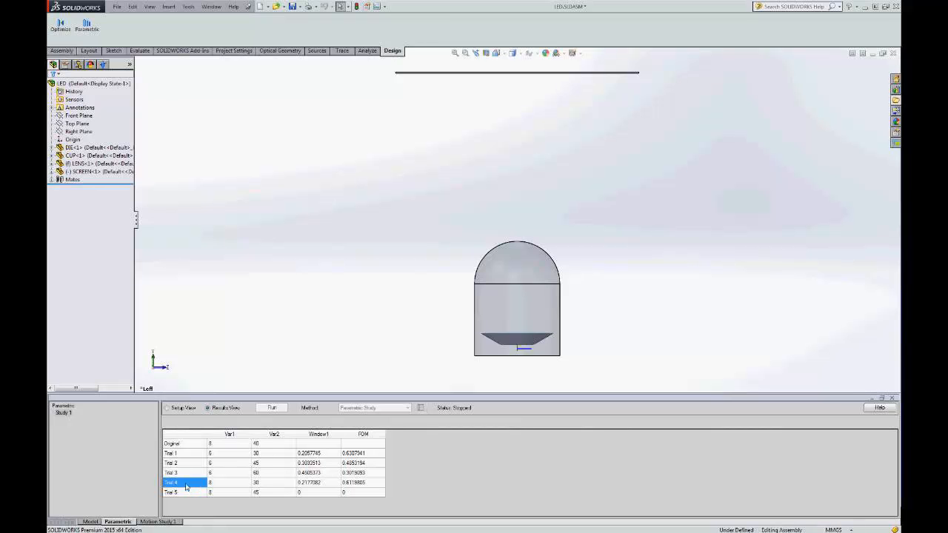
click(268, 484)
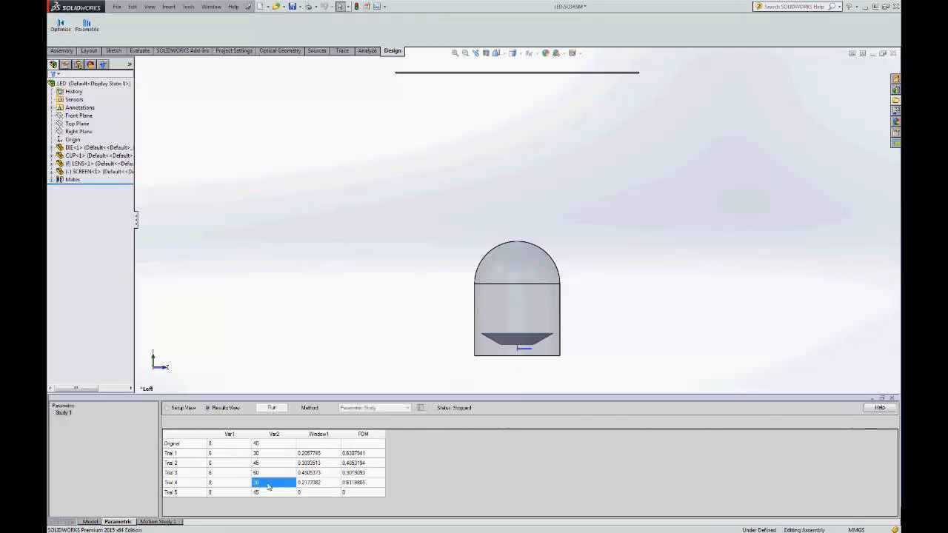
click(178, 481)
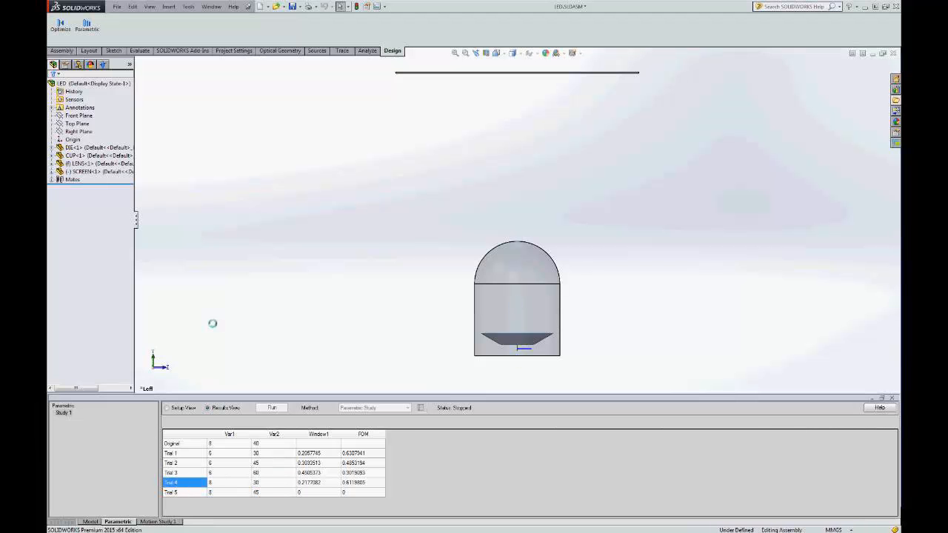
- Save all open documents and close the LED assembly
click(117, 9)
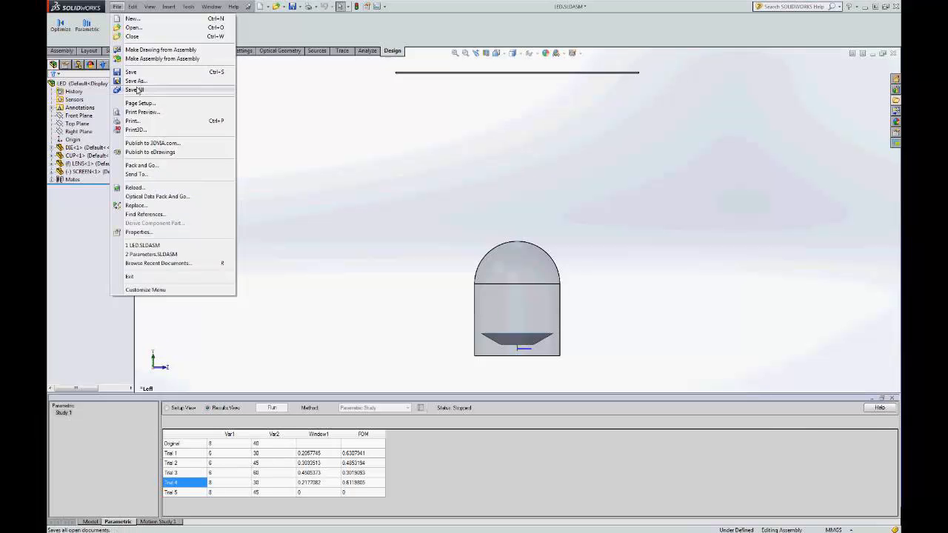
click(135, 90)
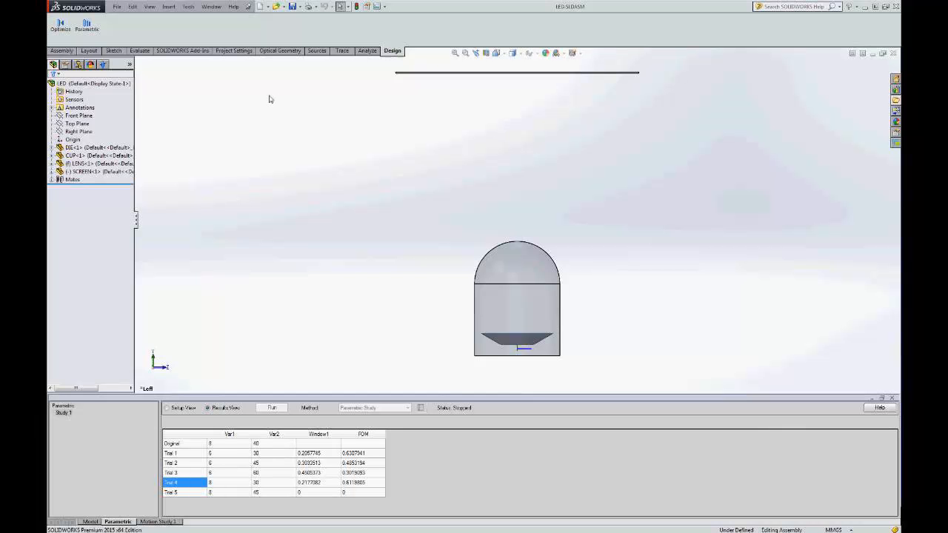
click(119, 11)
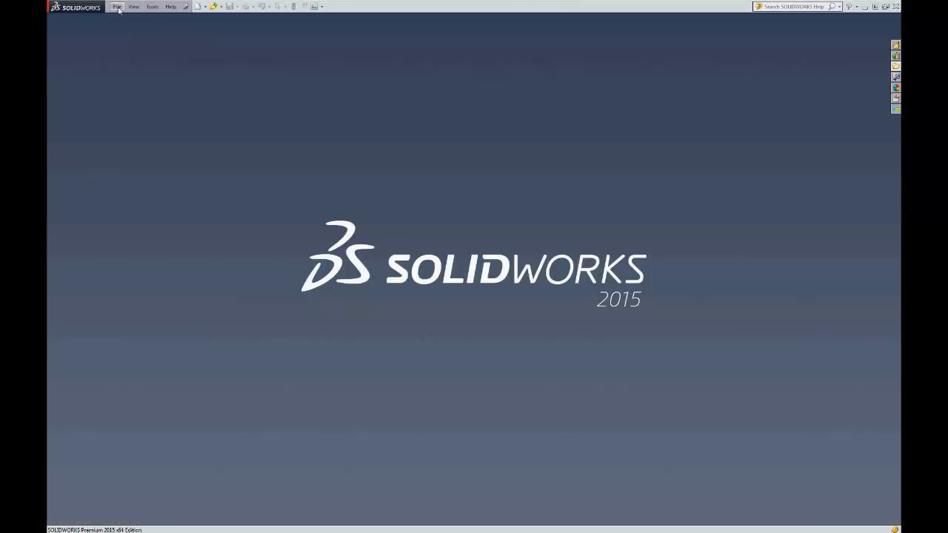
- Reopen LED.SLDASM and display the stored results of its parametric study
click(117, 6)
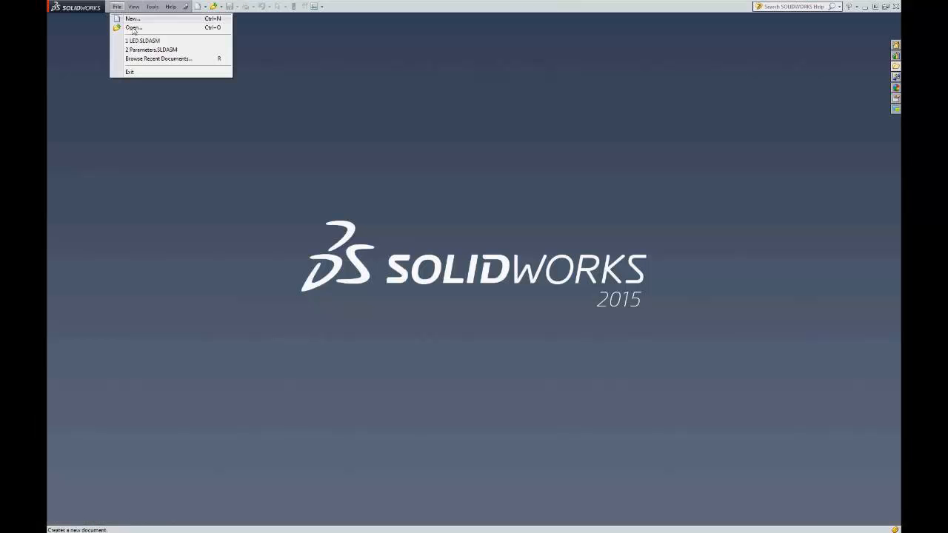
click(140, 41)
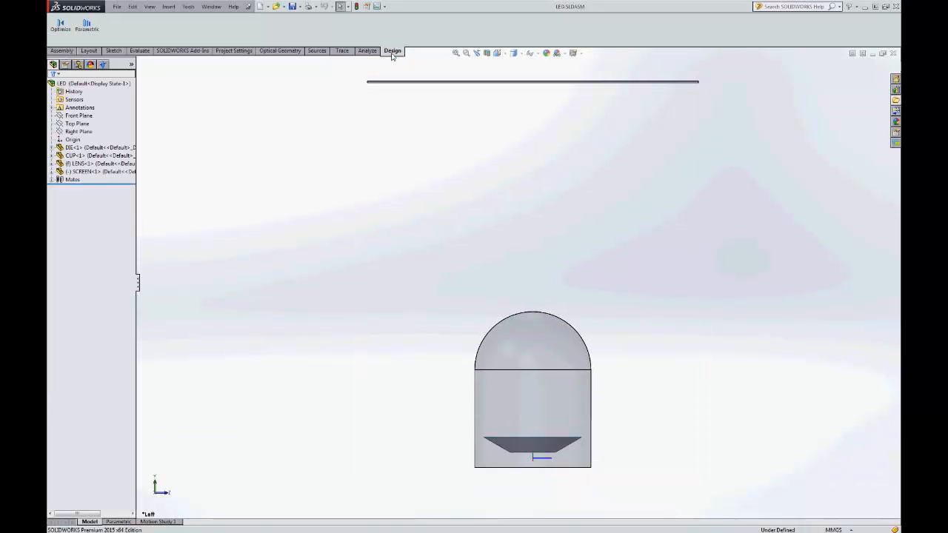
click(91, 35)
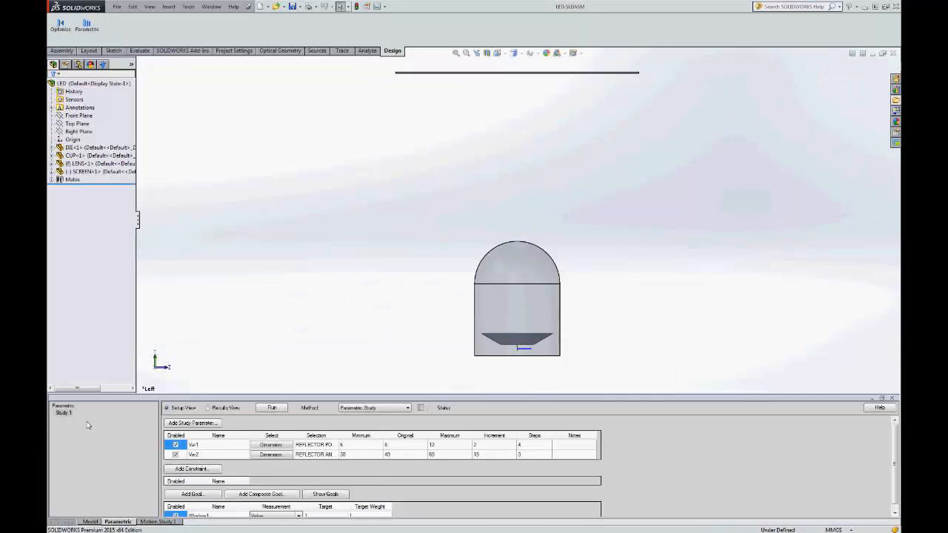
click(272, 408)
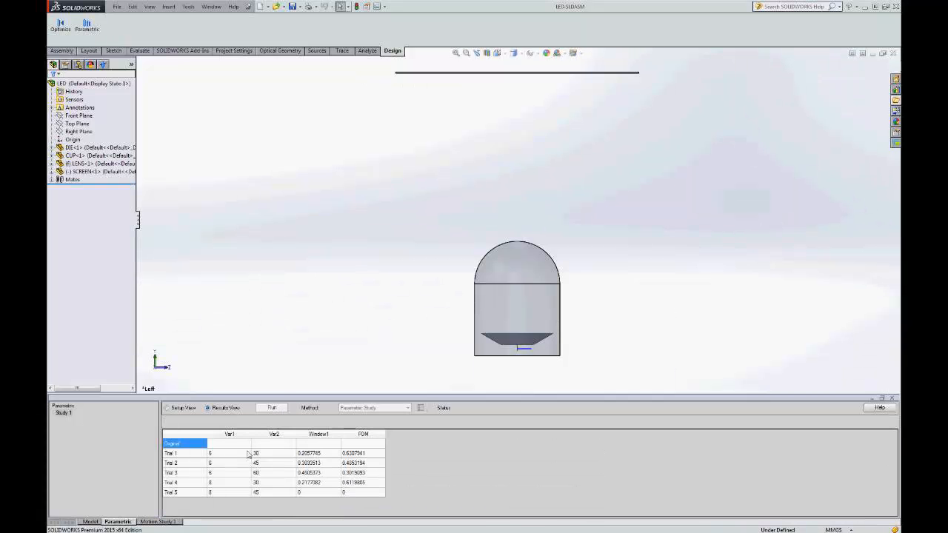
- Examine the commands offered for Study 1 and for the parent Parametric entry
click(66, 413)
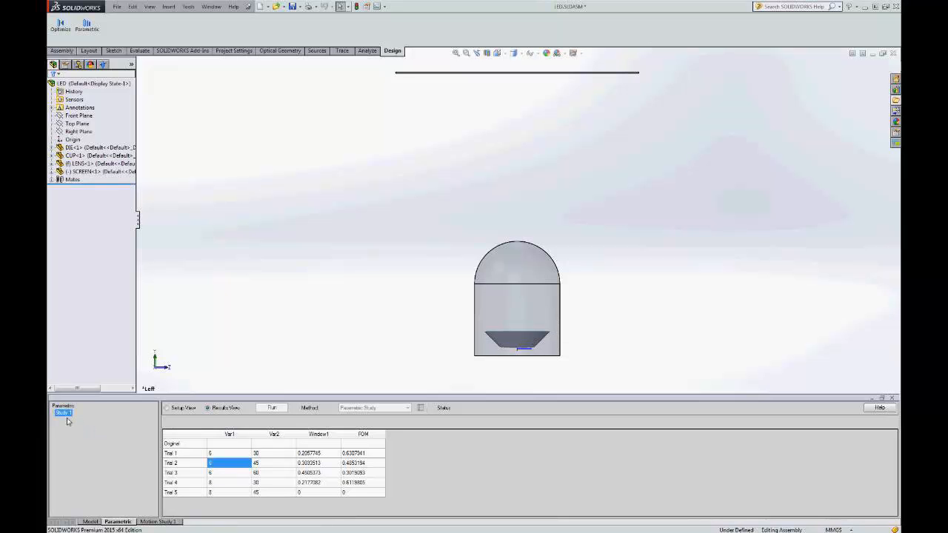
right_click(71, 414)
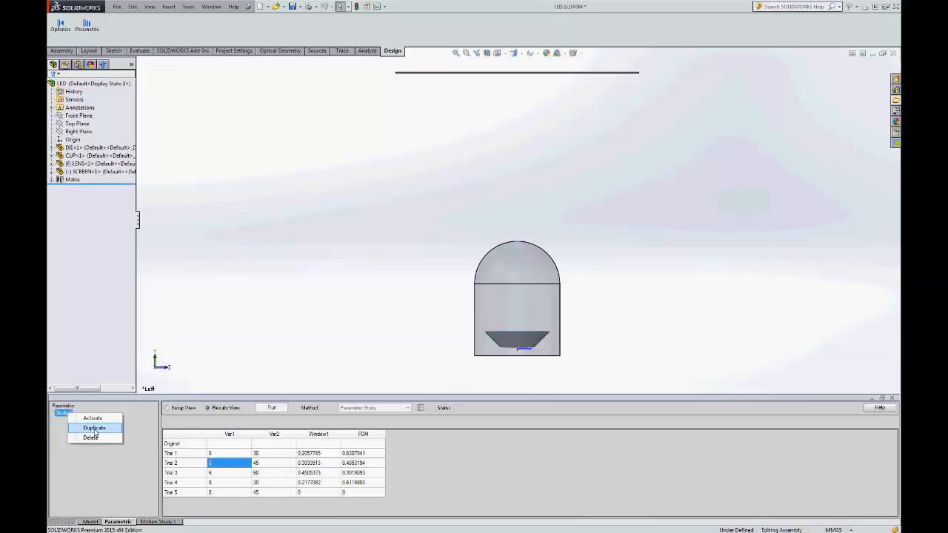
click(63, 406)
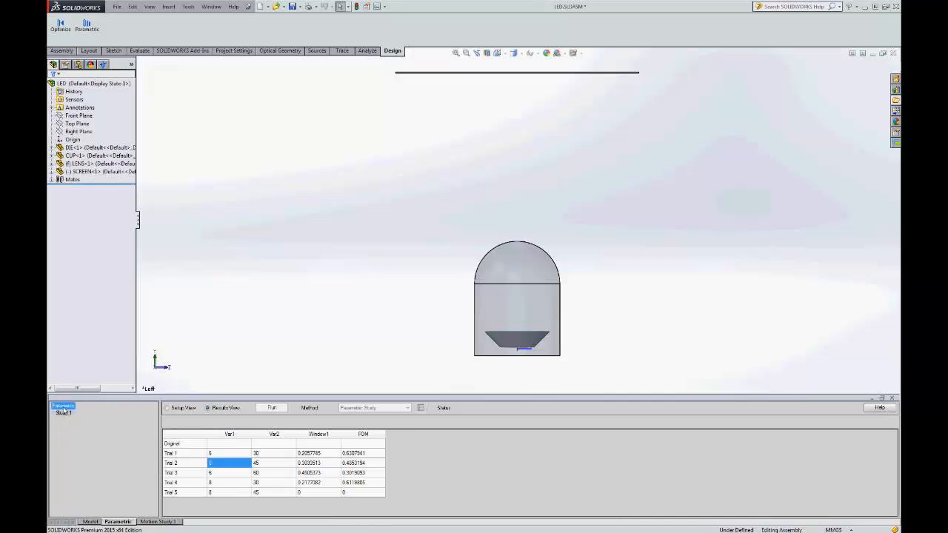
right_click(62, 406)
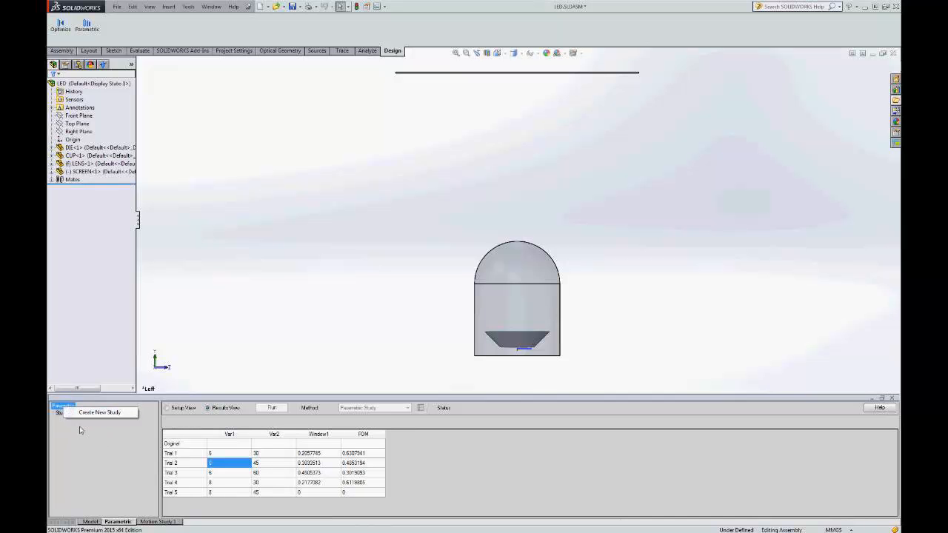